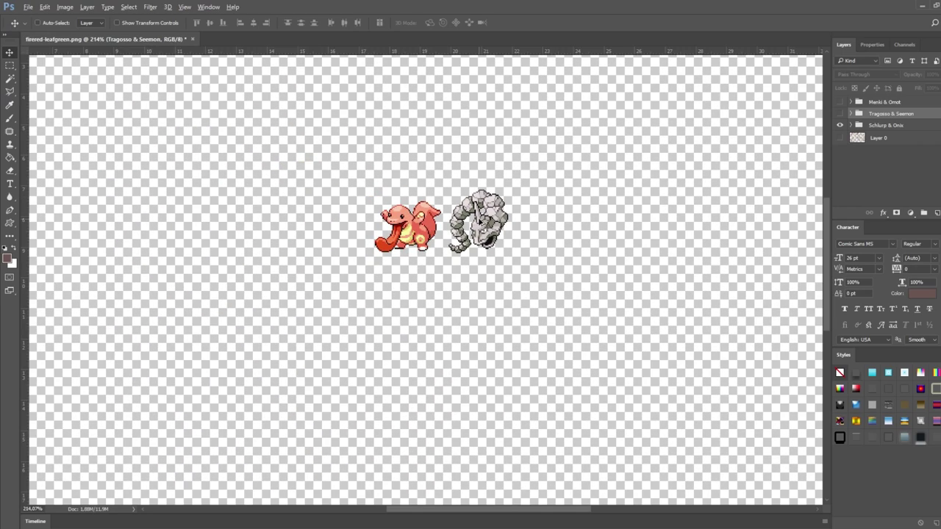
Clear the selection and marquee Lickitung's tongue from its base down its full length.
scroll(498, 222, "up", 3)
scroll(498, 222, "up", 2)
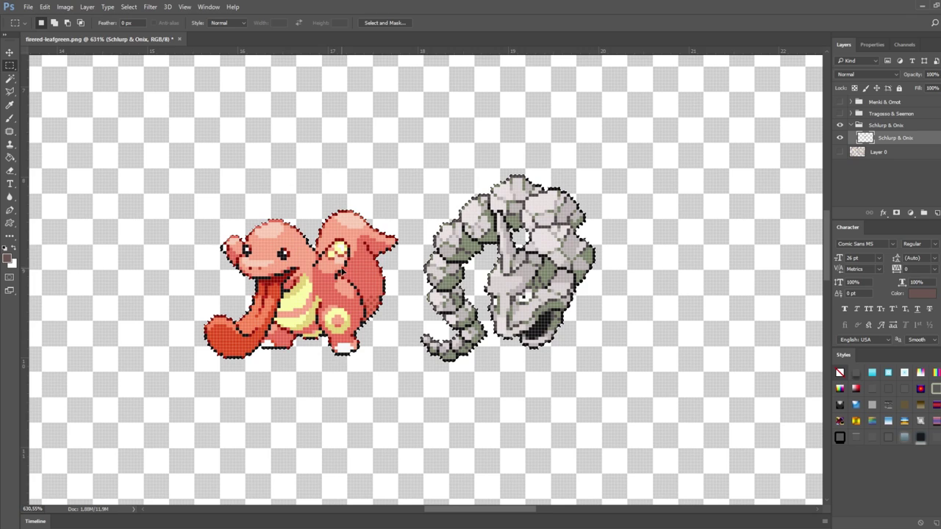
key("ctrl+d")
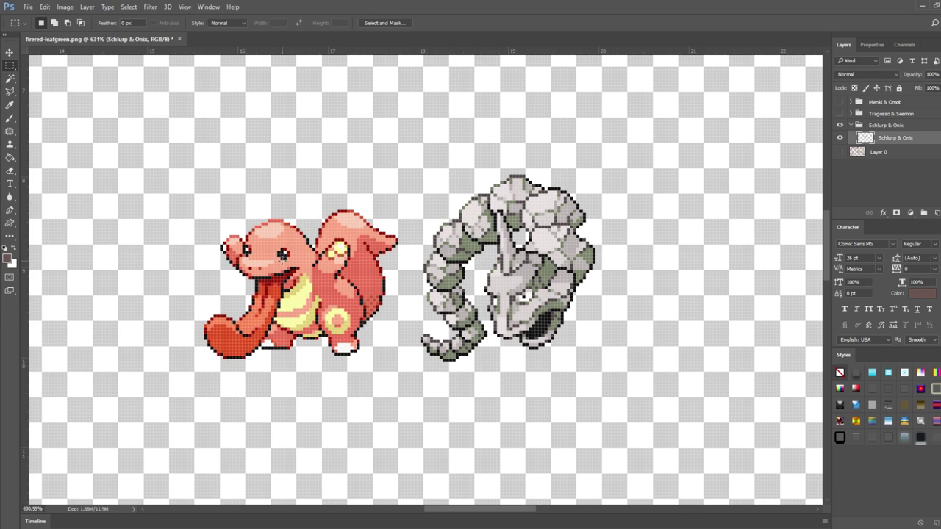
scroll(315, 269, "up", 1)
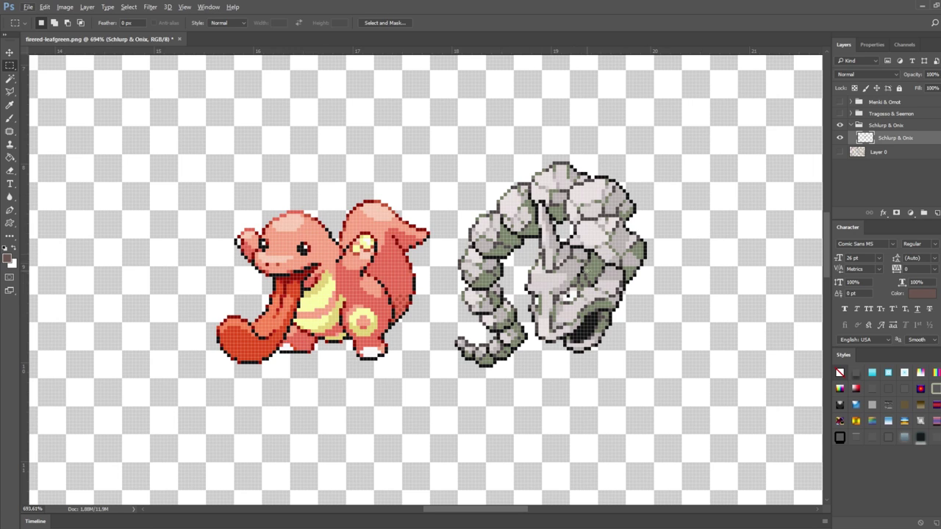
scroll(317, 250, "up", 3)
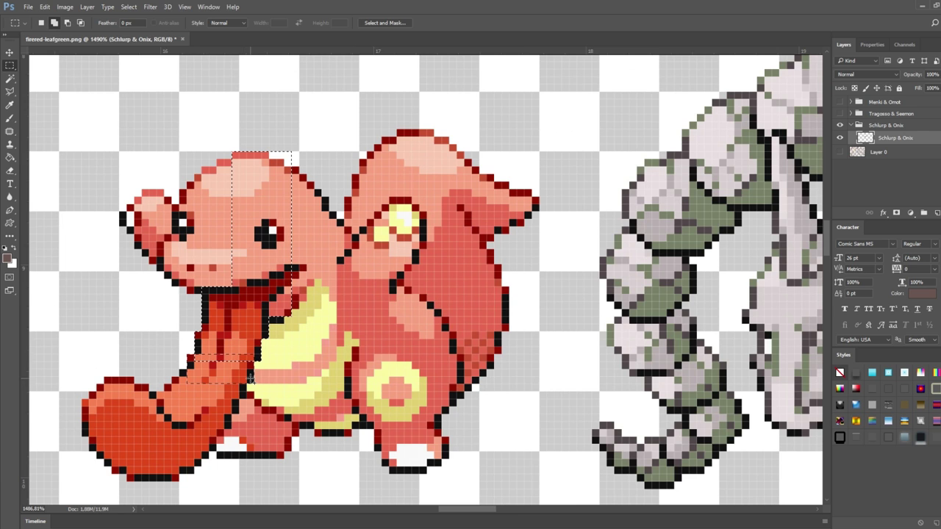
left_click_drag(245, 394, 233, 408)
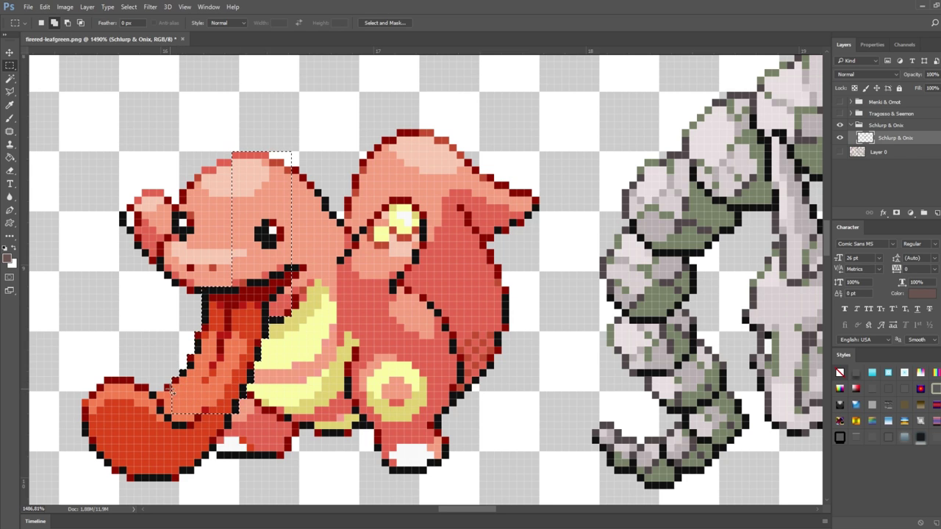
left_click_drag(234, 409, 234, 429)
Subtract the head area from the selection and move the tongue onto Onix's mouth.
scroll(447, 423, "down", 2)
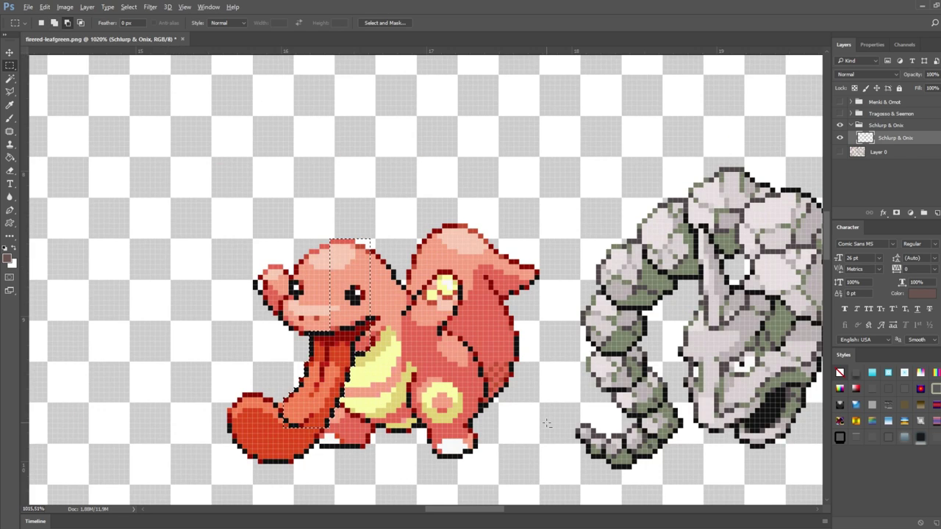
scroll(402, 383, "down", 3)
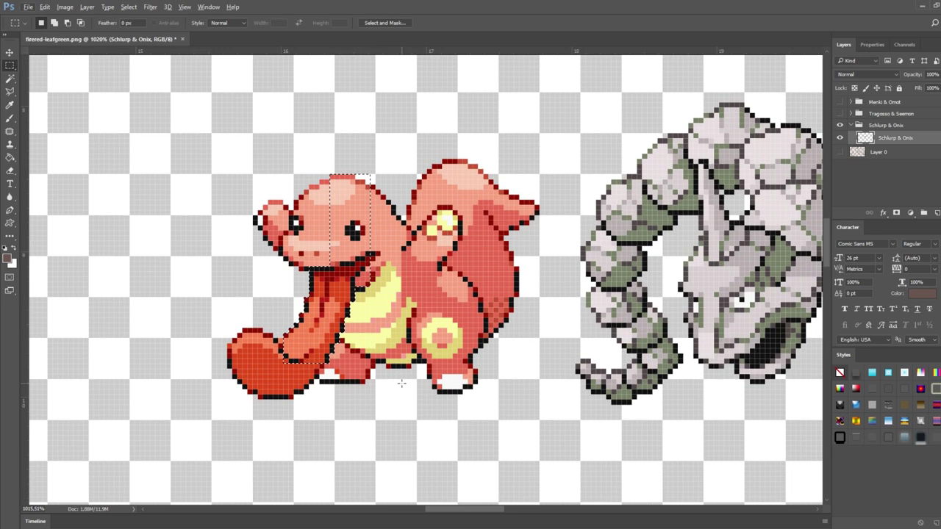
scroll(401, 383, "down", 2)
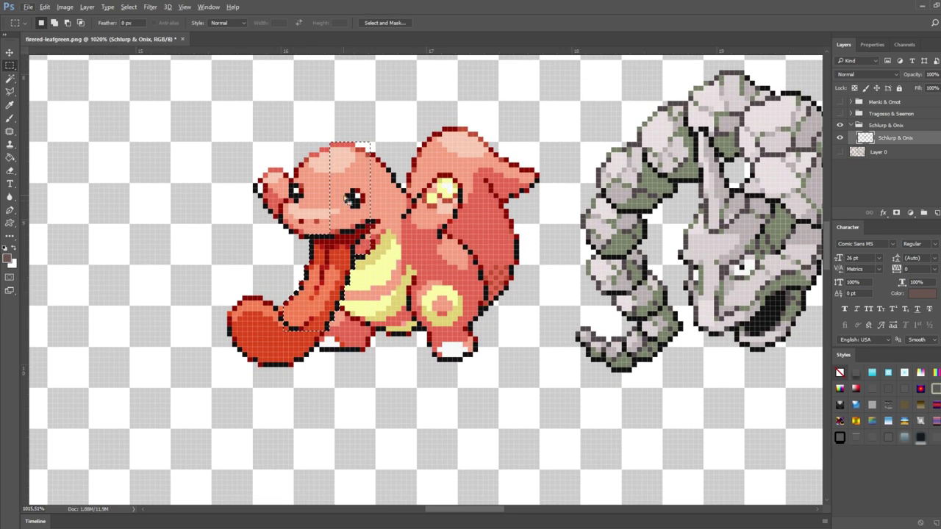
mouse_move(314, 133)
left_mouse_down()
mouse_move(373, 233)
mouse_move(366, 243)
left_mouse_up()
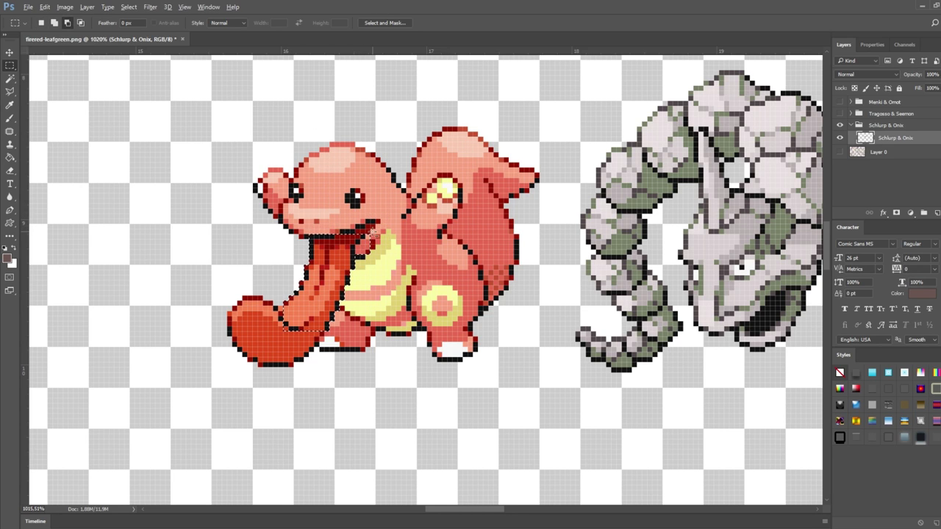
left_click_drag(110, 376, 508, 460)
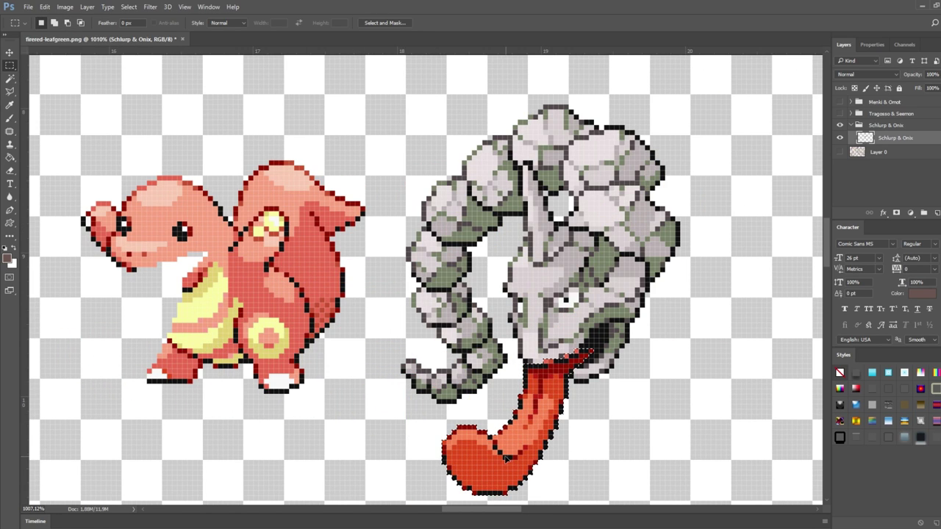
Nudge the tongue one pixel left and three up, then drag it back onto Onix's mouth.
key("ctrl+Left")
key("ctrl+Up")
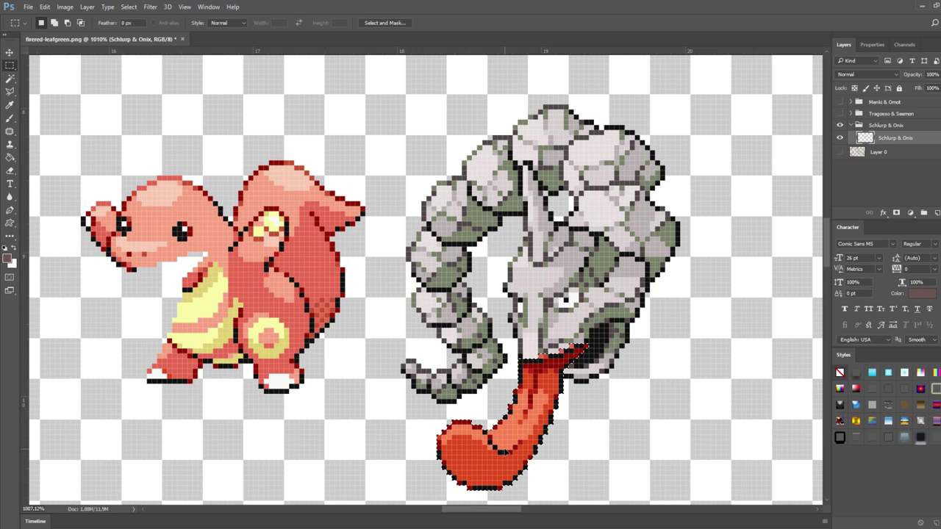
key("ctrl+Up")
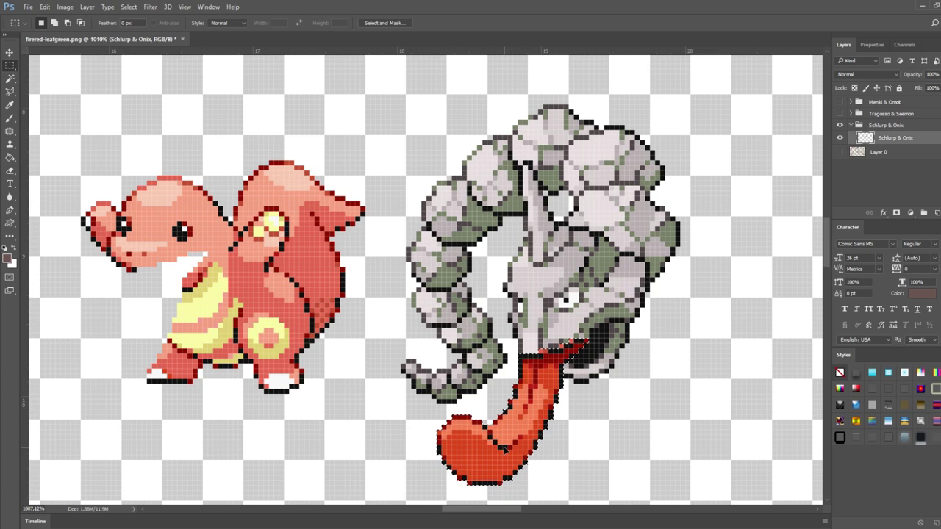
key("ctrl+Up")
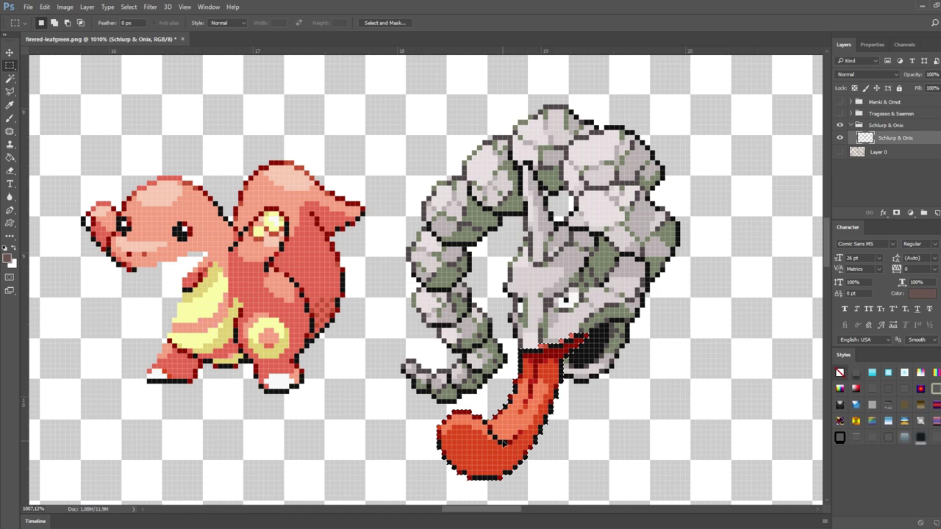
mouse_move(503, 441)
left_mouse_down()
mouse_move(553, 456)
mouse_move(497, 451)
mouse_move(503, 443)
left_mouse_up()
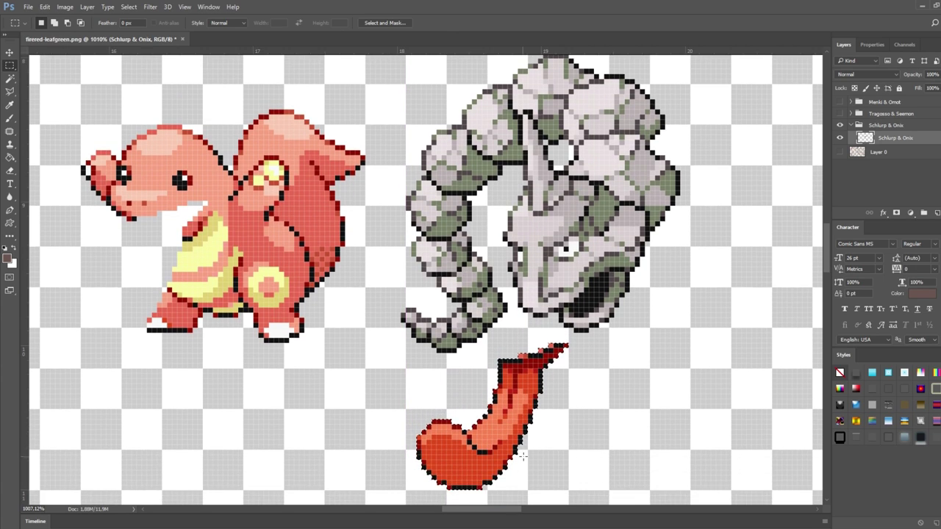
left_click_drag(503, 443, 470, 355)
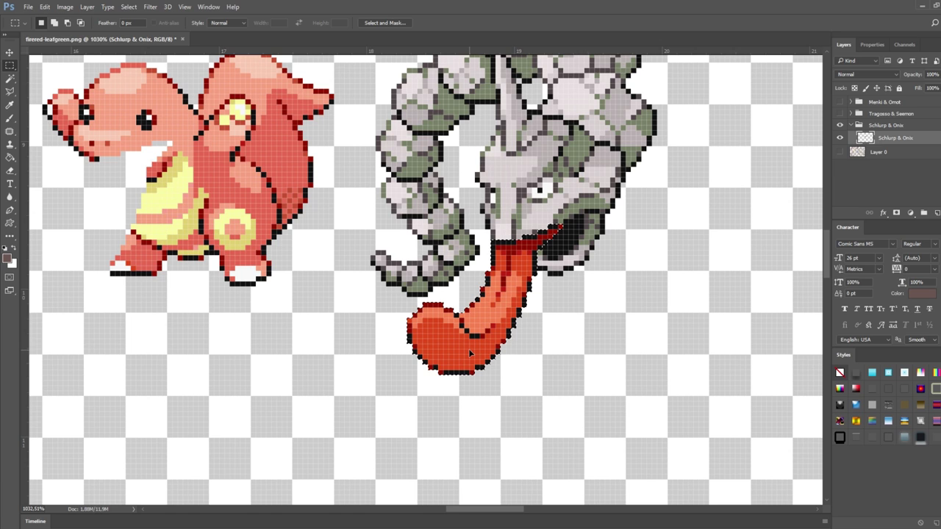
Zoom in and out to check how the tongue hangs from Onix's mouth.
scroll(524, 368, "down", 2)
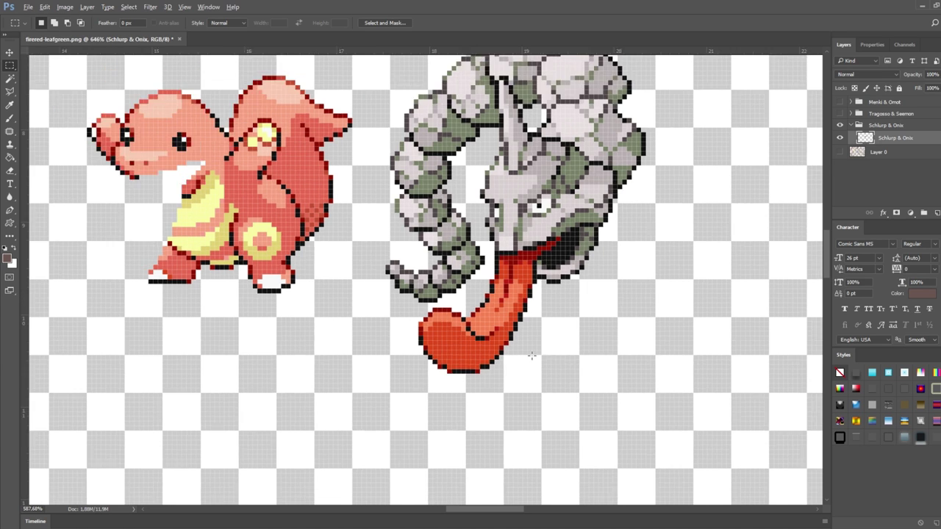
scroll(531, 356, "down", 3)
scroll(532, 356, "down", 1)
scroll(584, 344, "up", 1)
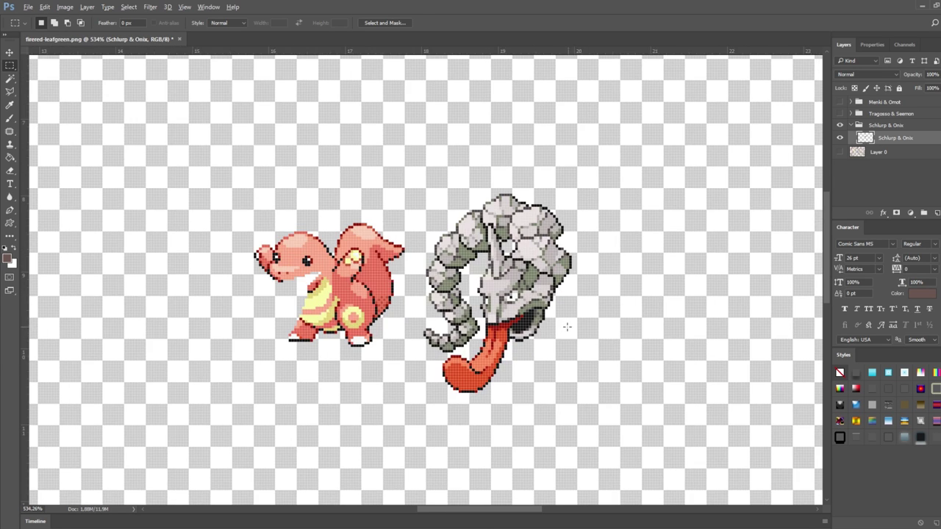
scroll(566, 327, "up", 3)
scroll(551, 346, "up", 4)
scroll(531, 365, "down", 4)
scroll(495, 328, "up", 1)
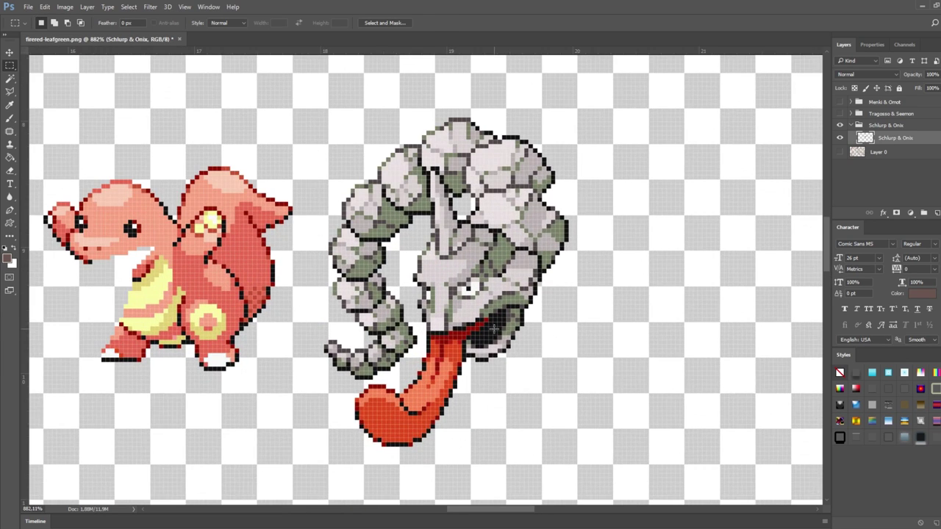
scroll(471, 300, "up", 1)
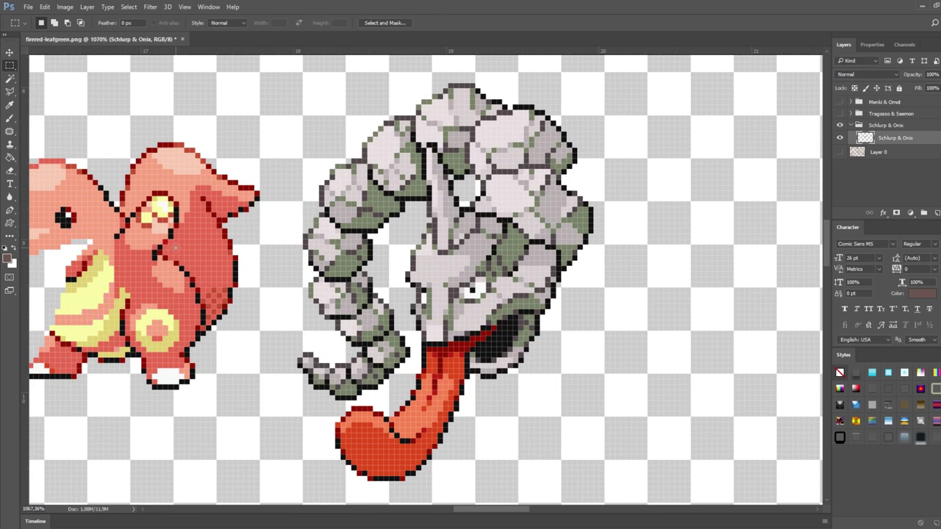
Zoom in and out over Lickitung's eyes and Onix's head to inspect the eye transfer.
scroll(484, 411, "down", 1)
scroll(485, 321, "up", 3)
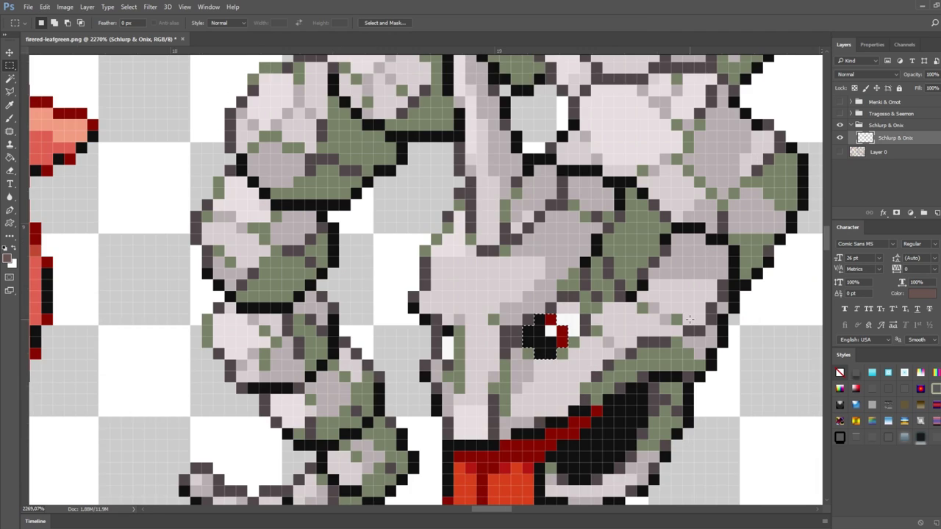
scroll(485, 322, "up", 1)
scroll(485, 321, "up", 1)
scroll(485, 321, "down", 2)
scroll(515, 308, "down", 2)
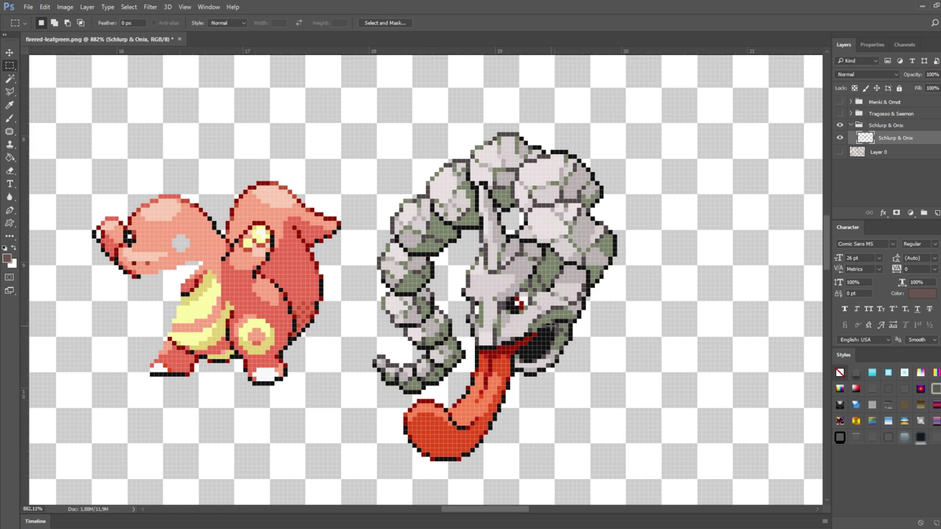
scroll(107, 236, "up", 2)
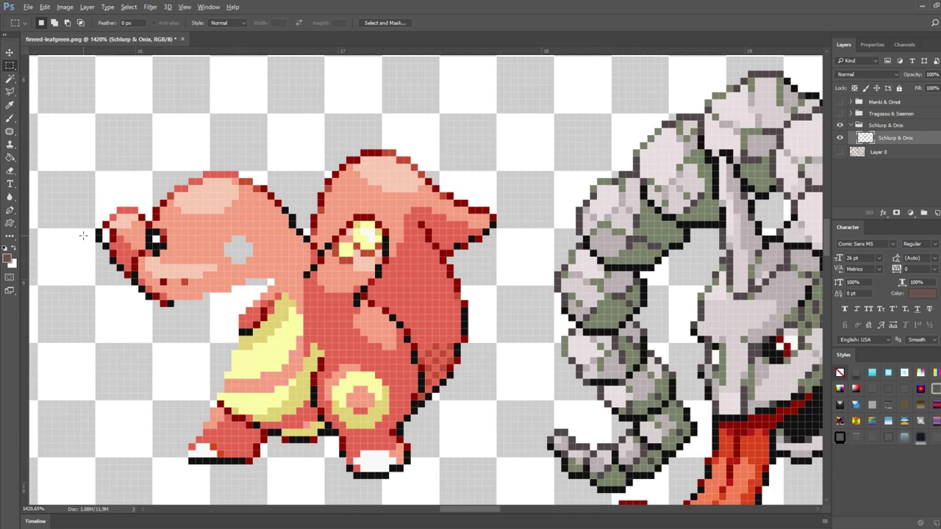
scroll(84, 237, "up", 2)
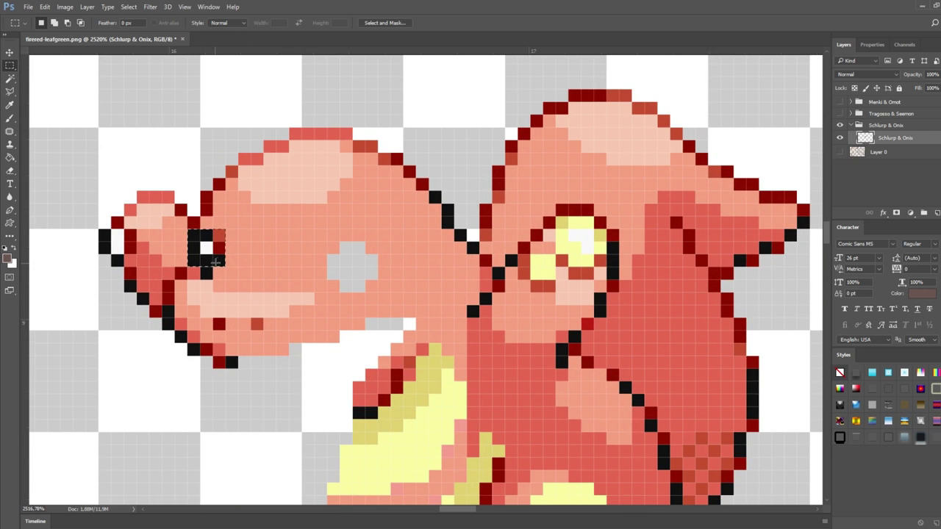
scroll(294, 283, "down", 4)
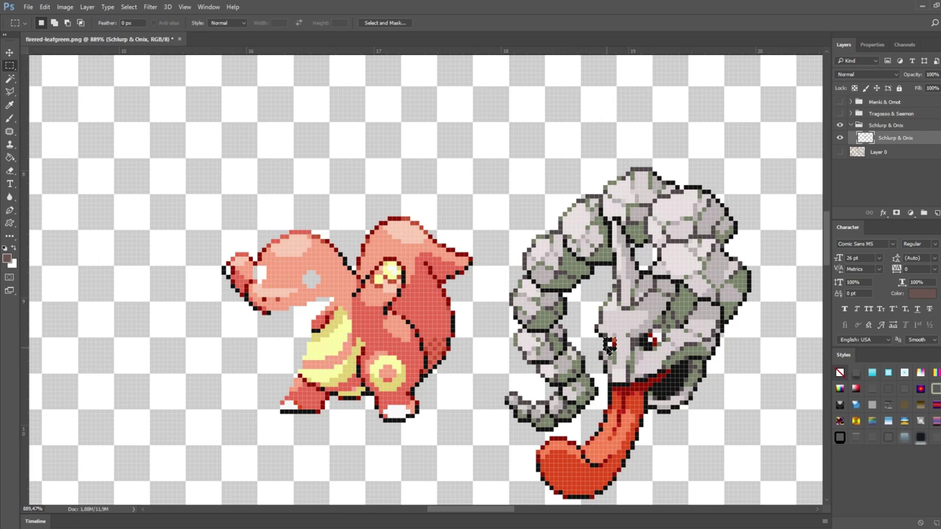
scroll(764, 371, "down", 1)
scroll(757, 369, "down", 2)
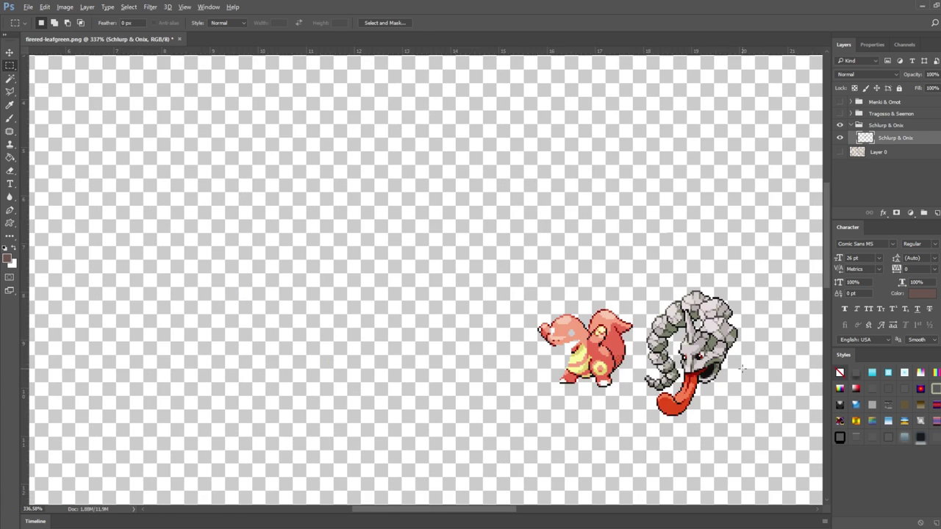
Cut a patch from the Schlurp sprite and reposition it near the tip of Onix's tongue.
scroll(742, 369, "up", 3)
scroll(749, 384, "up", 2)
scroll(588, 390, "down", 2)
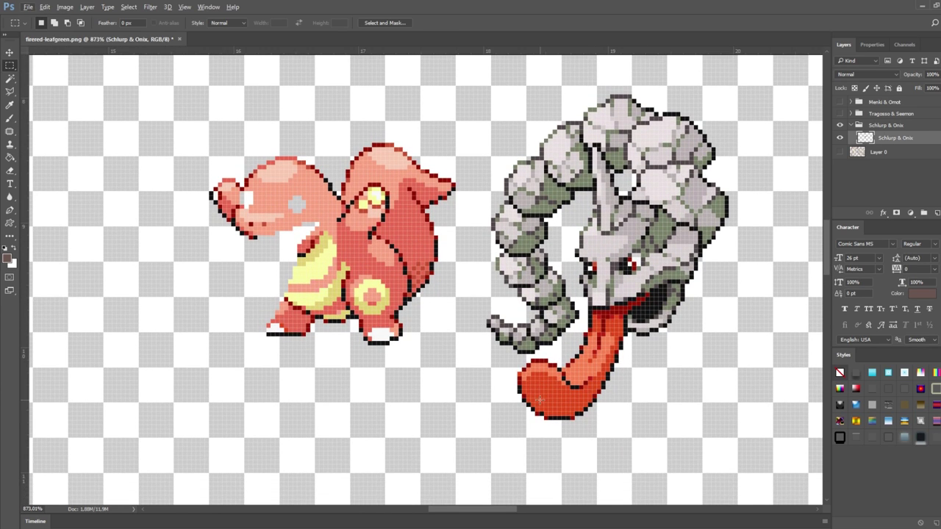
left_click_drag(472, 509, 494, 509)
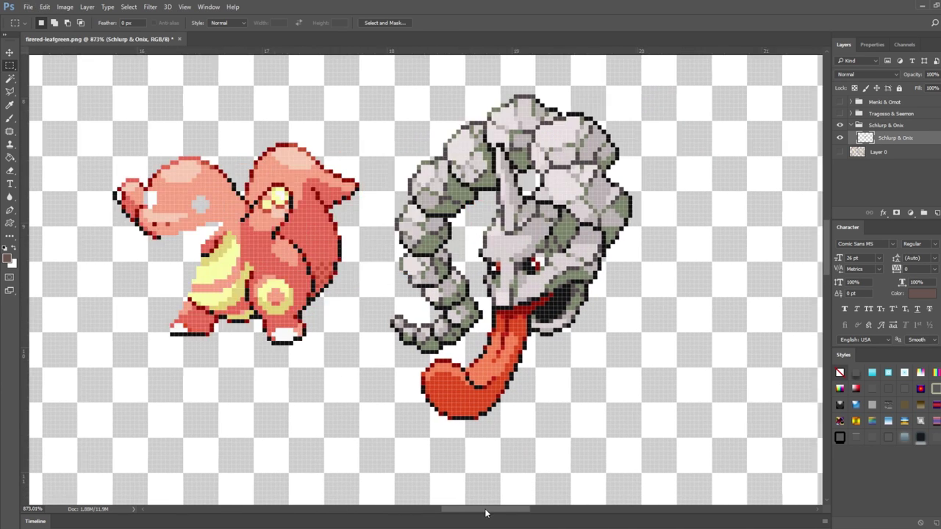
scroll(300, 374, "down", 2)
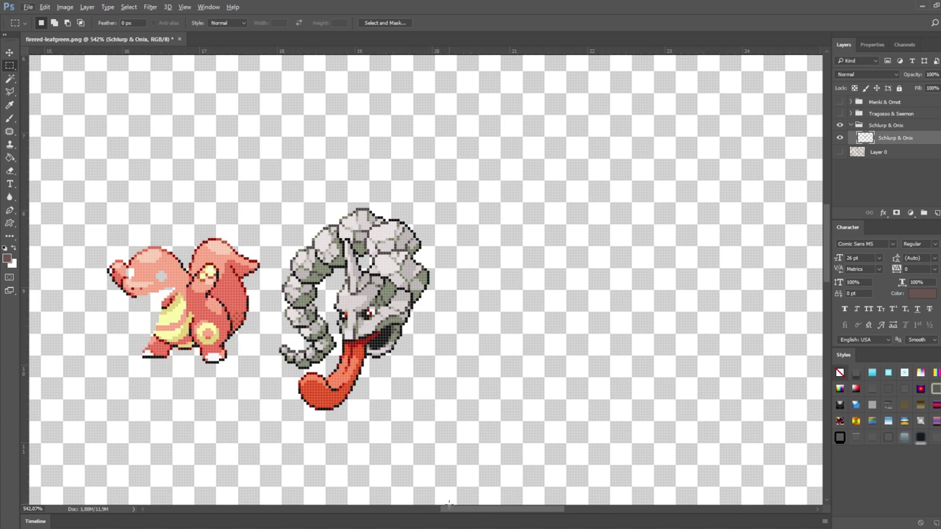
left_click_drag(449, 505, 450, 507)
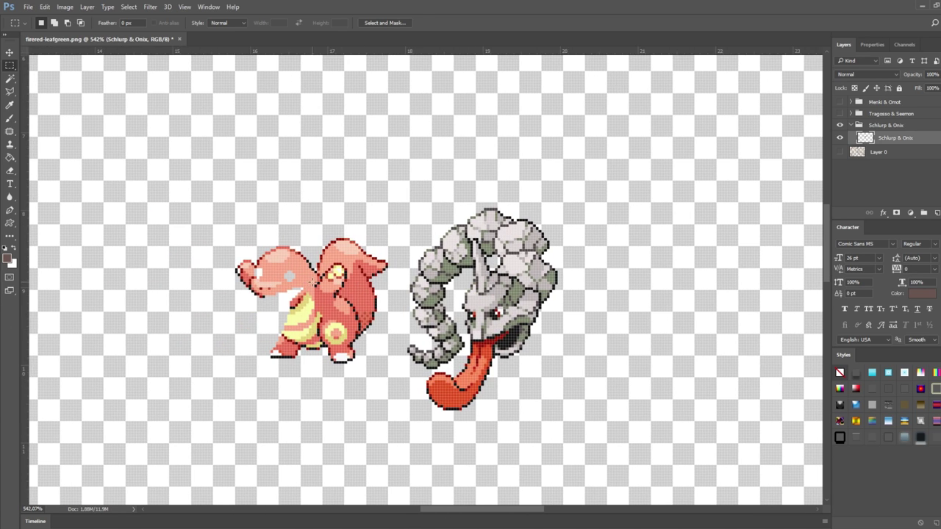
scroll(522, 312, "up", 1)
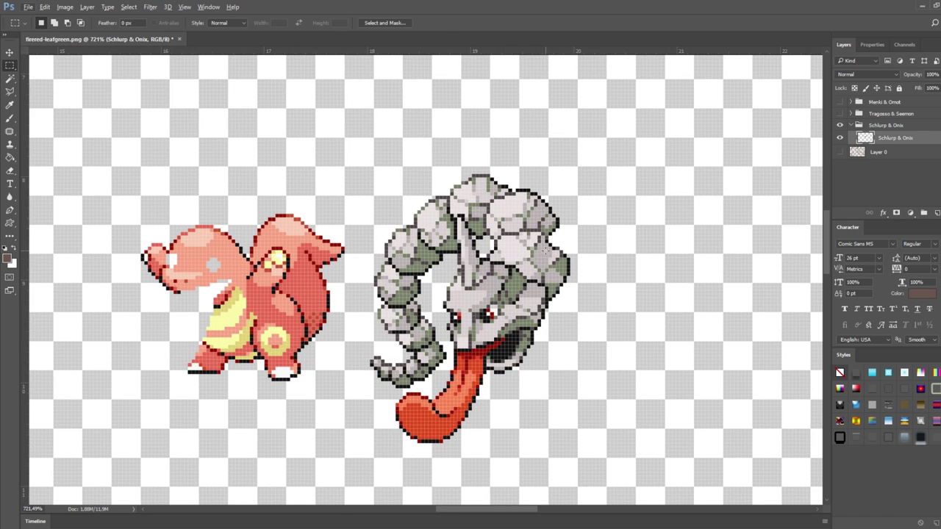
scroll(358, 267, "up", 1)
left_click_drag(358, 267, 573, 293)
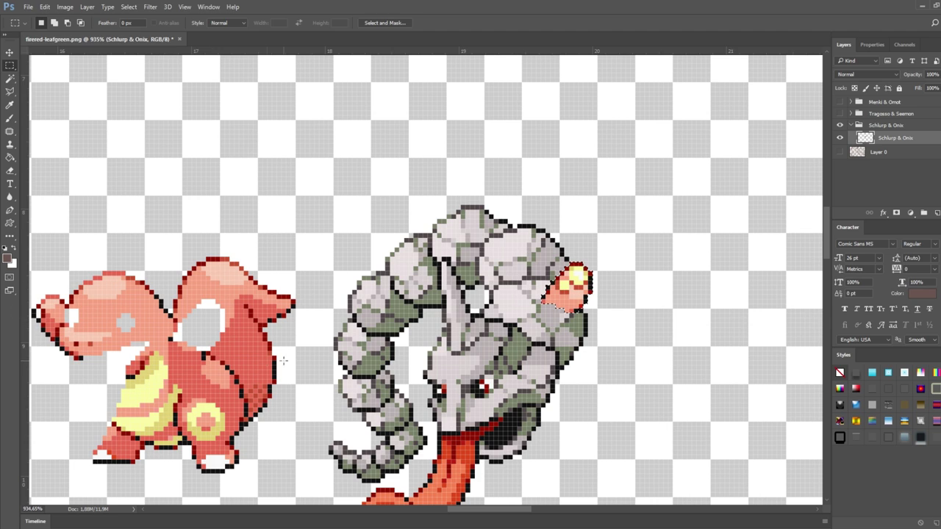
scroll(368, 338, "down", 1)
scroll(372, 342, "down", 1)
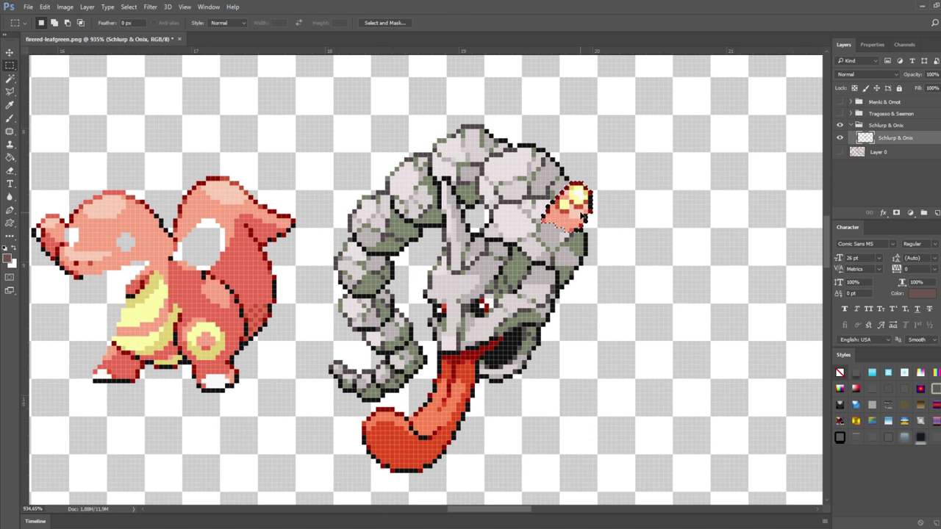
mouse_move(571, 211)
left_mouse_down()
mouse_move(386, 176)
mouse_move(476, 302)
mouse_move(497, 254)
mouse_move(508, 268)
mouse_move(525, 254)
mouse_move(528, 273)
mouse_move(529, 254)
mouse_move(529, 266)
mouse_move(524, 250)
mouse_move(491, 254)
mouse_move(467, 270)
mouse_move(462, 173)
mouse_move(477, 257)
mouse_move(443, 427)
mouse_move(392, 440)
mouse_move(389, 426)
mouse_move(406, 406)
left_mouse_up()
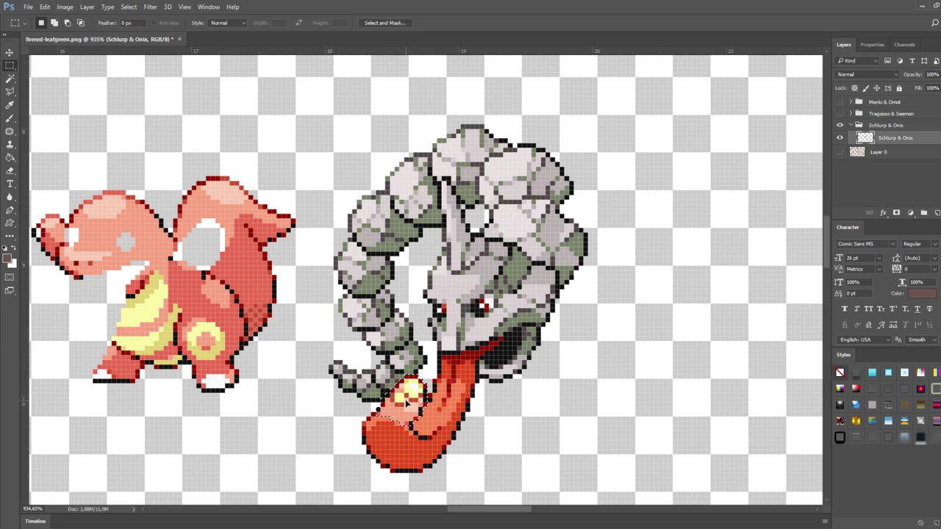
Drop the selection around the pasted tongue piece and inspect the result.
key("ctrl+d")
scroll(445, 420, "down", 3)
scroll(458, 447, "up", 2)
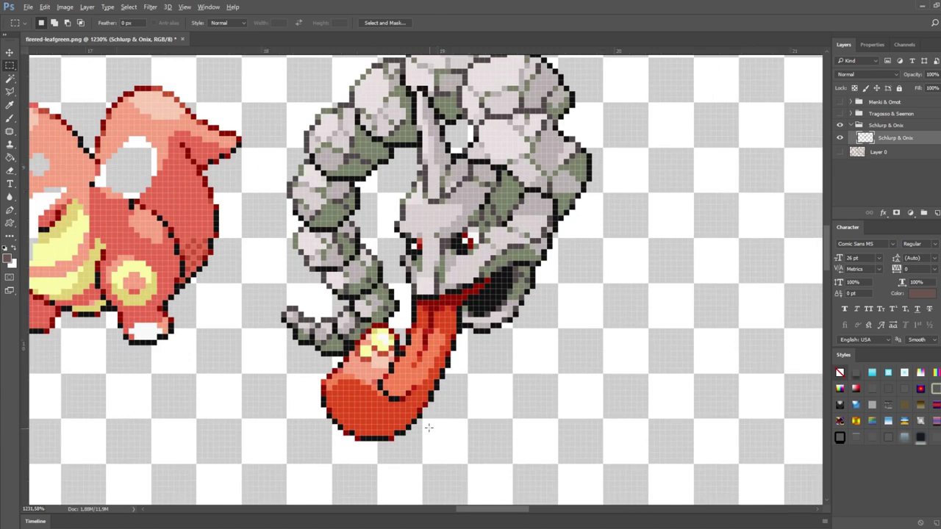
scroll(413, 434, "down", 4)
scroll(413, 434, "up", 3)
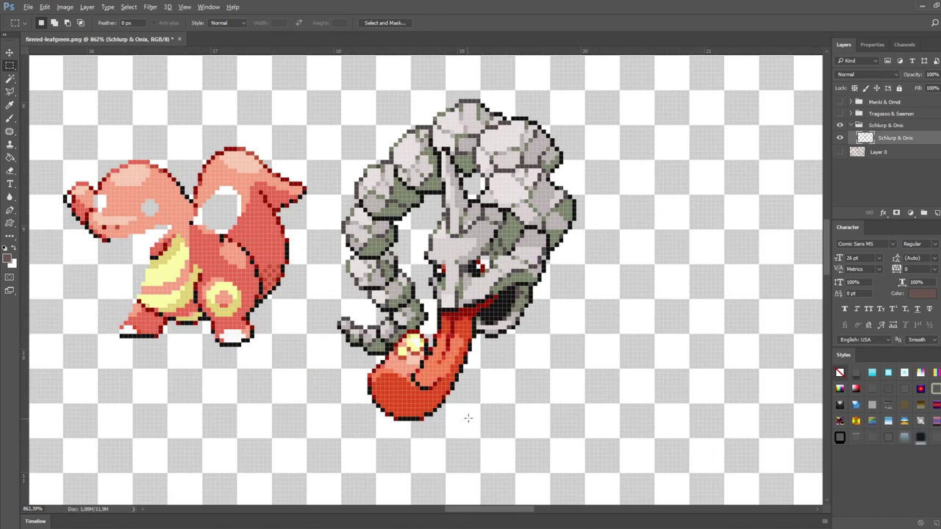
scroll(478, 412, "up", 1)
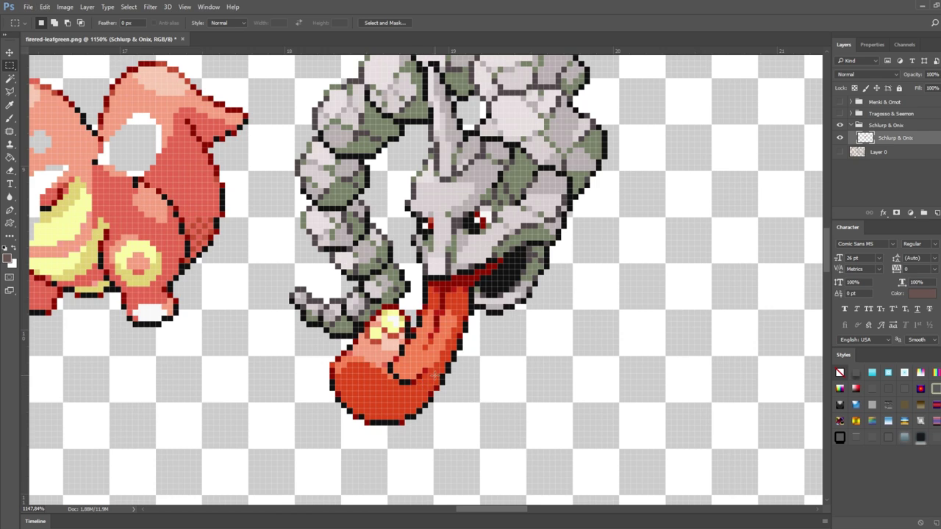
scroll(433, 381, "down", 2)
scroll(461, 378, "down", 1)
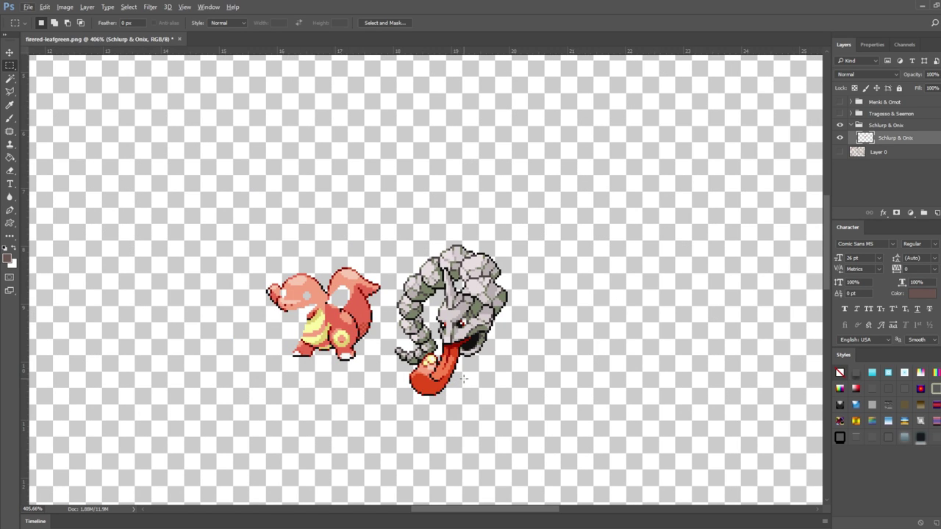
scroll(462, 376, "up", 2)
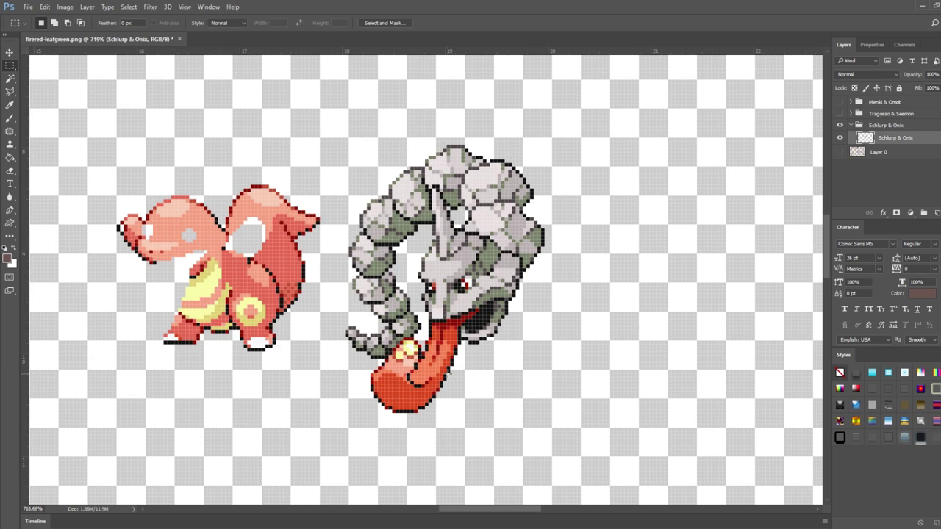
Create a new text layer just below the Onix sprite.
scroll(439, 369, "down", 1)
scroll(463, 372, "up", 1)
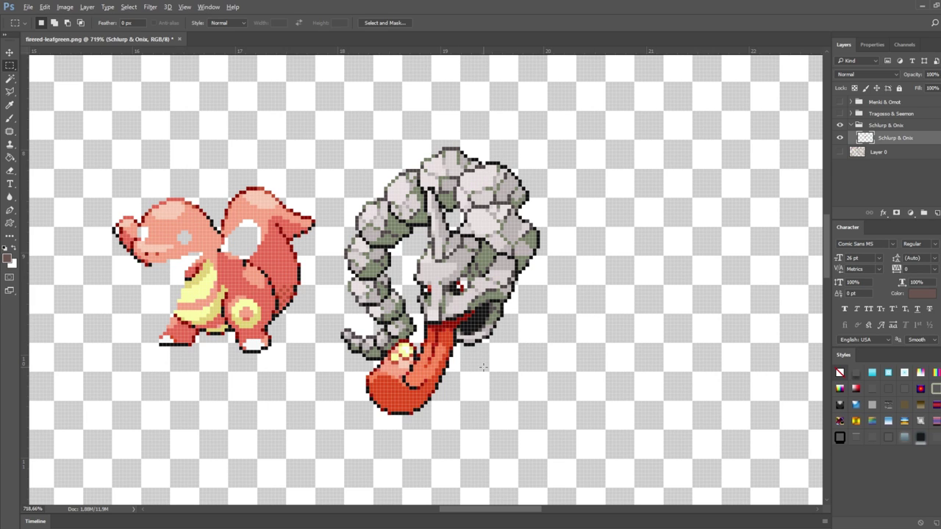
scroll(483, 367, "down", 1)
scroll(478, 368, "up", 1)
scroll(478, 368, "down", 1)
key("t")
left_click(362, 371)
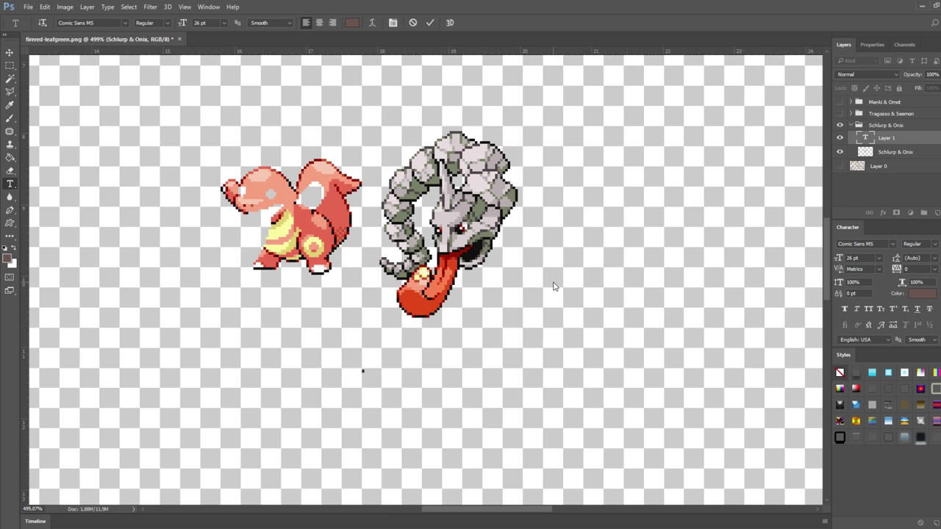
Type and commit the label 'Schlonix' beneath the sprites.
type("Schl")
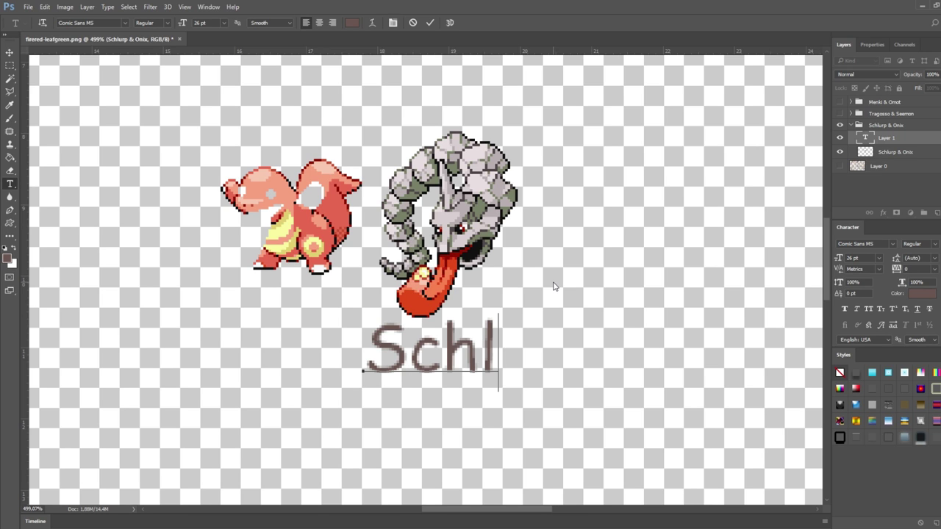
type("onix")
key("ctrl+Return")
key("v")
scroll(447, 325, "down", 5)
scroll(439, 254, "up", 2)
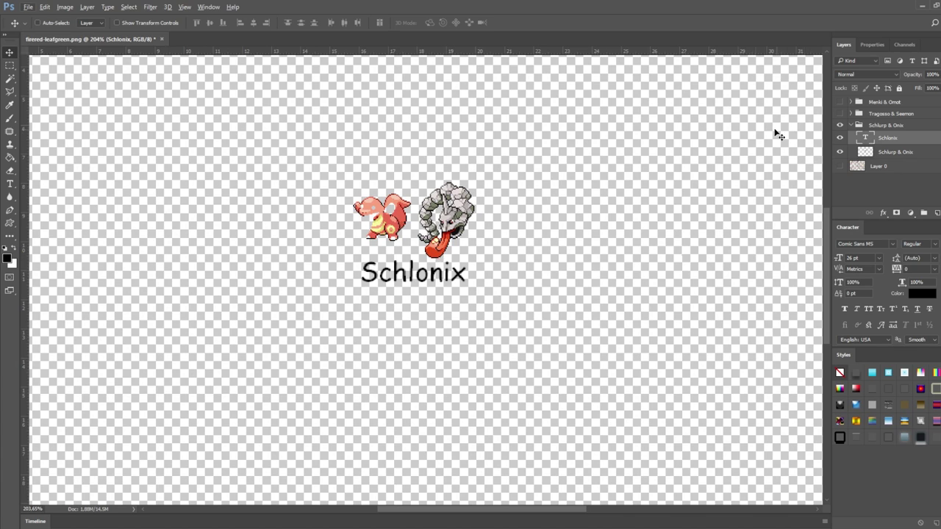
scroll(449, 243, "up", 8)
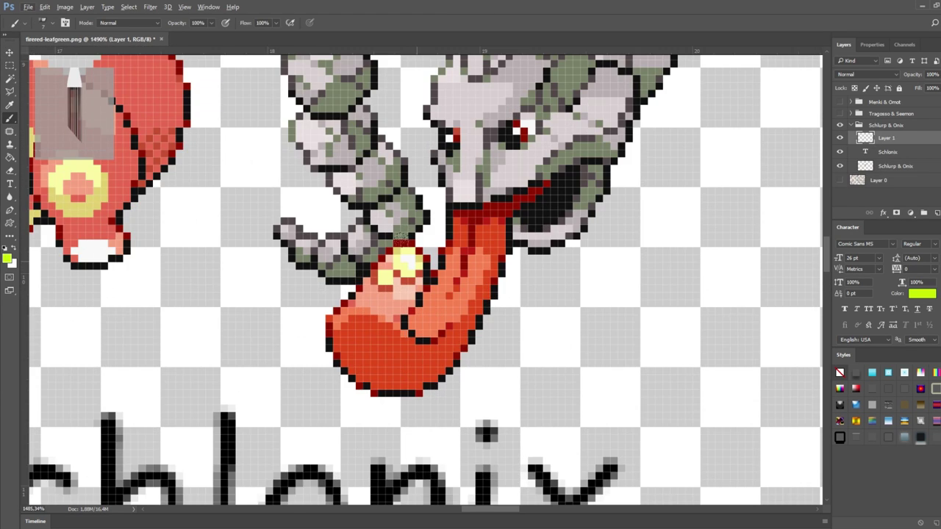
Paint a lime-green stroke over Onix's tongue.
mouse_move(408, 237)
left_mouse_down()
mouse_move(440, 309)
mouse_move(471, 500)
left_mouse_up()
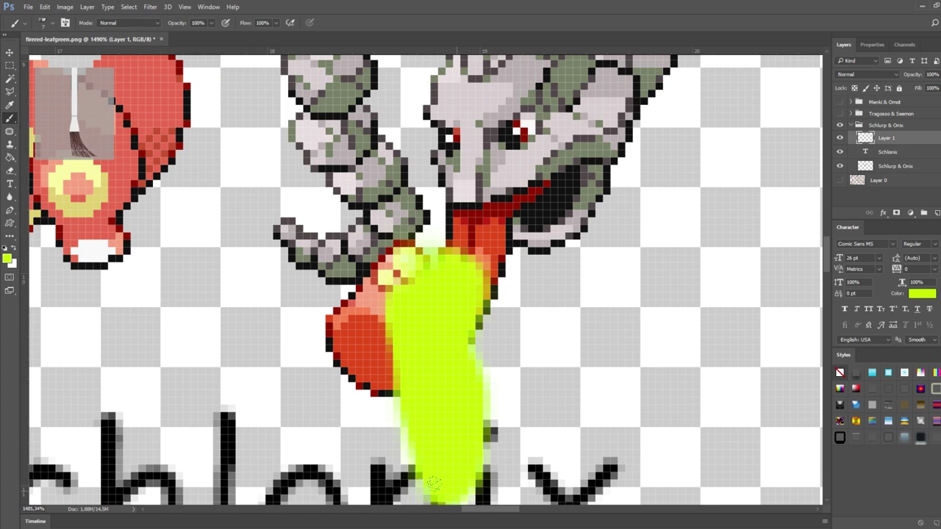
scroll(498, 335, "down", 3)
scroll(506, 362, "down", 2)
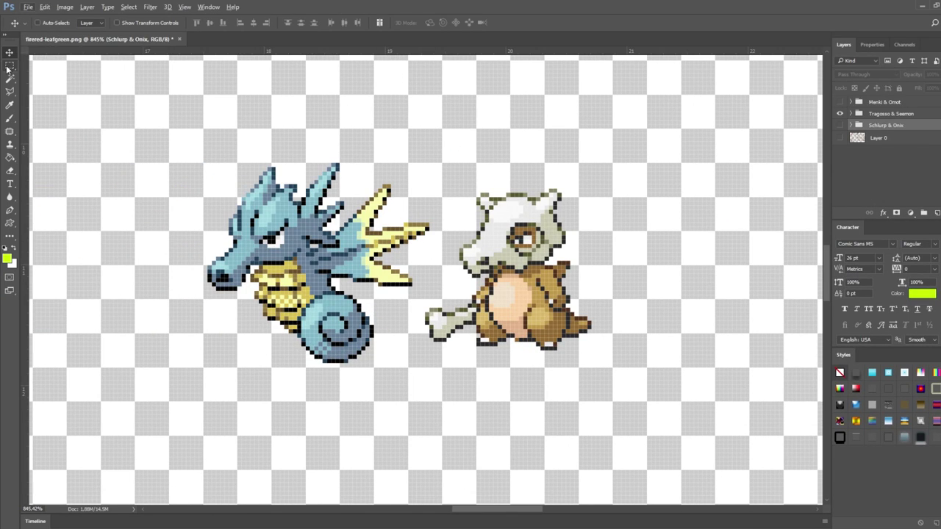
Marquee Tragosso's skull and shift Seemon's head down and left onto the body.
left_click(9, 66)
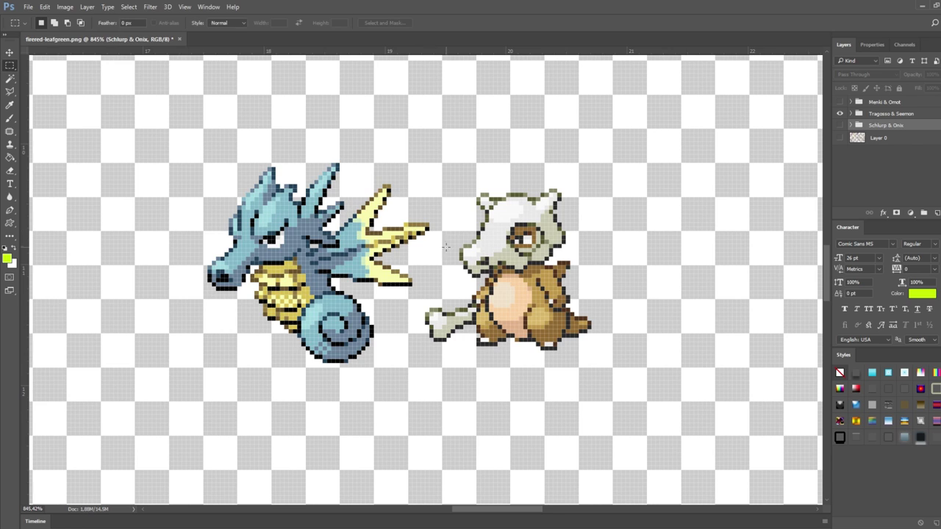
scroll(282, 196, "up", 2)
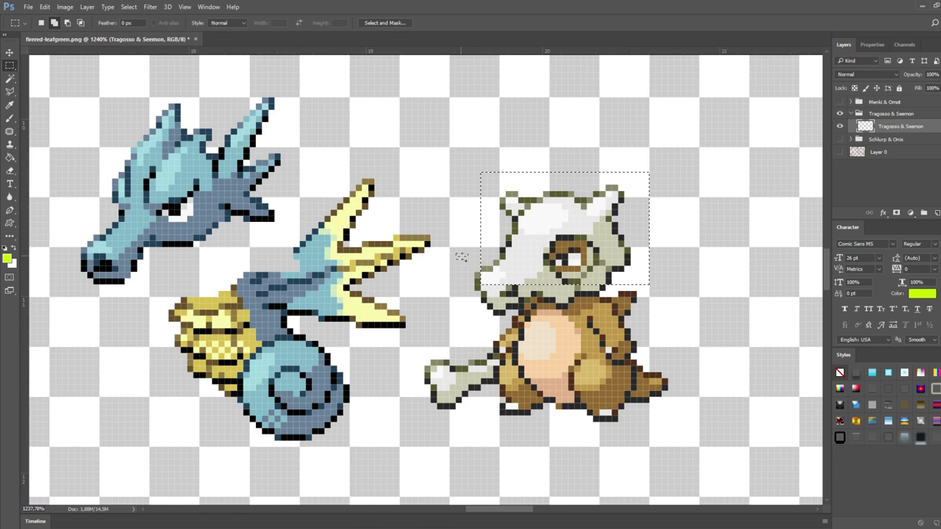
left_click_drag(456, 253, 518, 309)
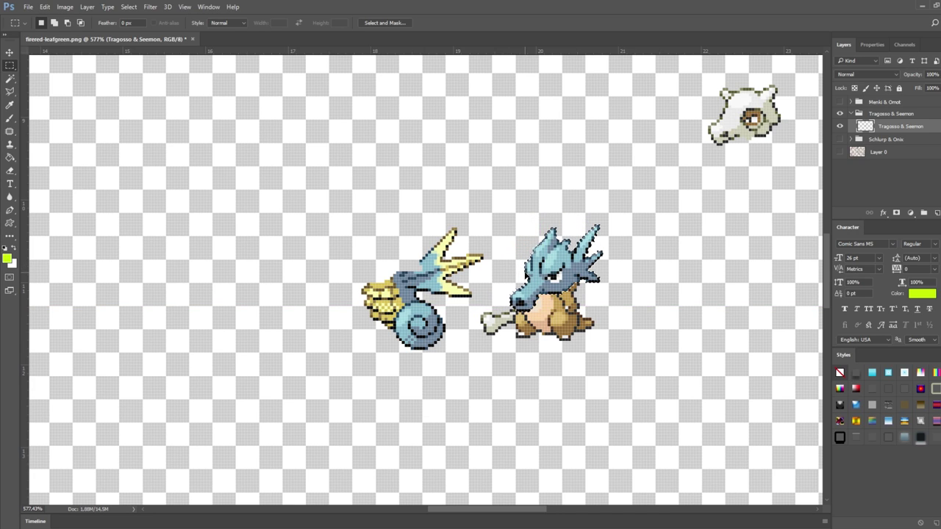
left_click_drag(557, 272, 548, 268)
key("Down")
key("Down")
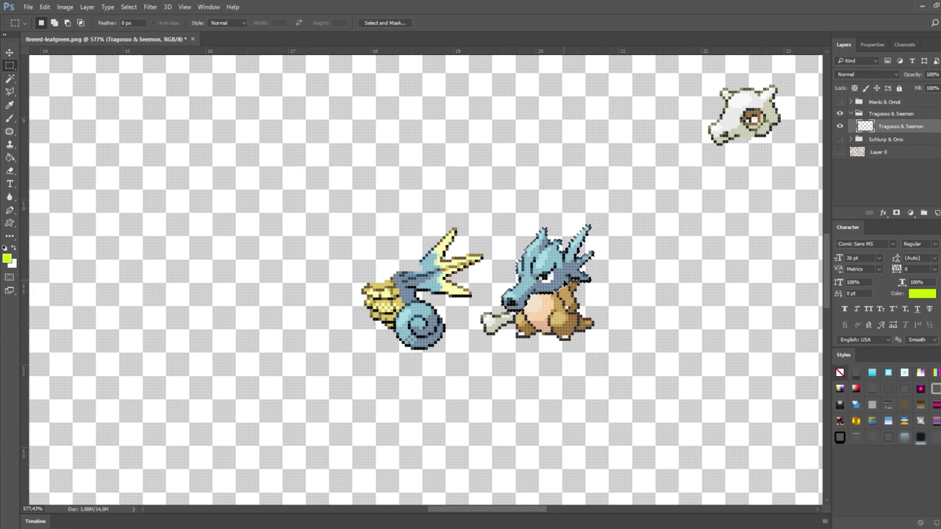
key("Down")
key("Down")
key("Down")
key("Left")
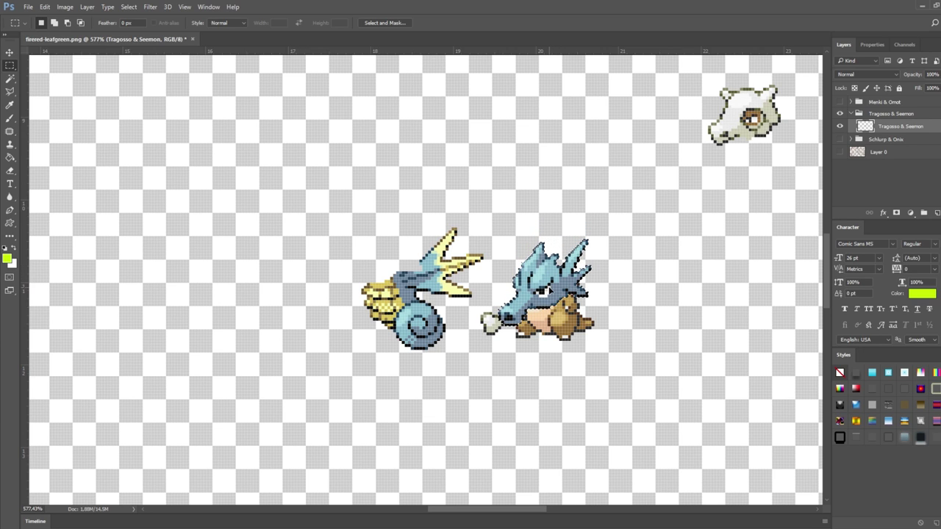
scroll(632, 322, "up", 5)
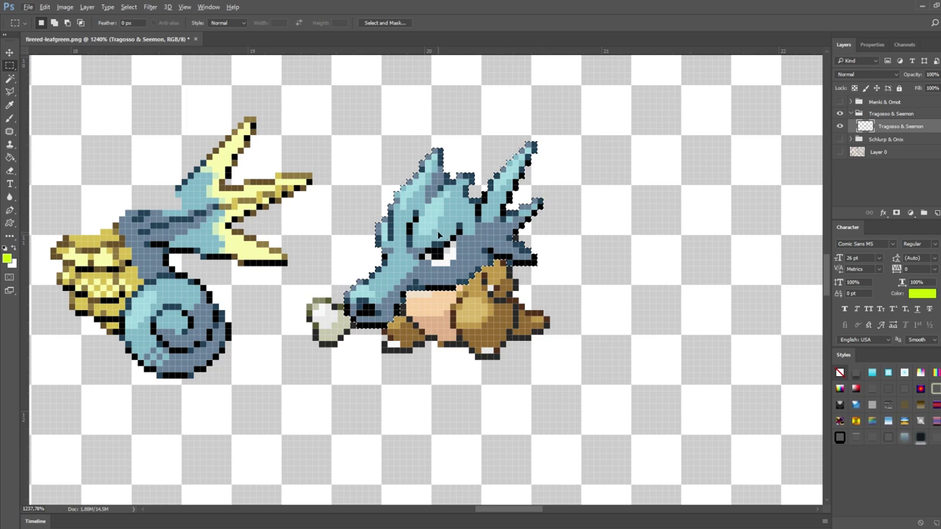
Fine-tune Seemon's head, lowering it slightly then lifting it up and right.
key("ctrl+Down")
key("ctrl+Down")
scroll(454, 247, "down", 5)
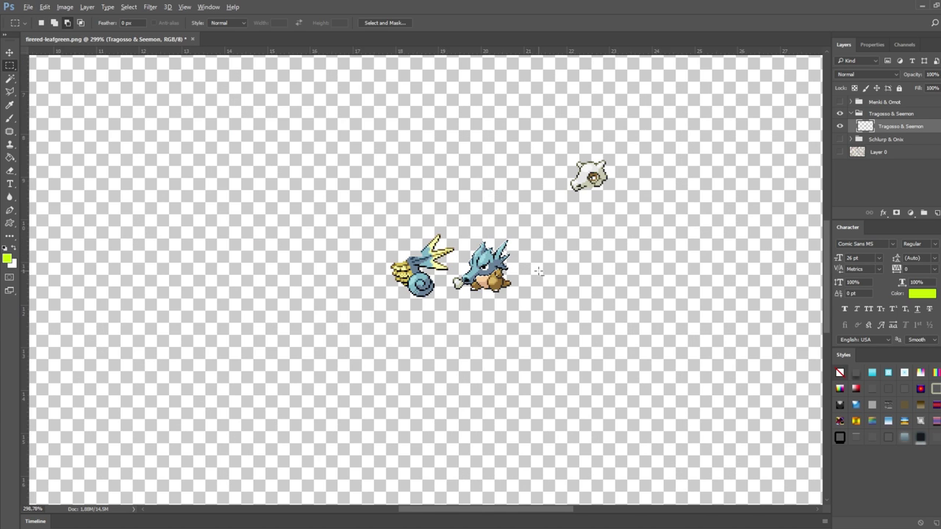
scroll(454, 247, "up", 2)
scroll(449, 248, "up", 2)
scroll(441, 250, "up", 2)
scroll(465, 274, "up", 2)
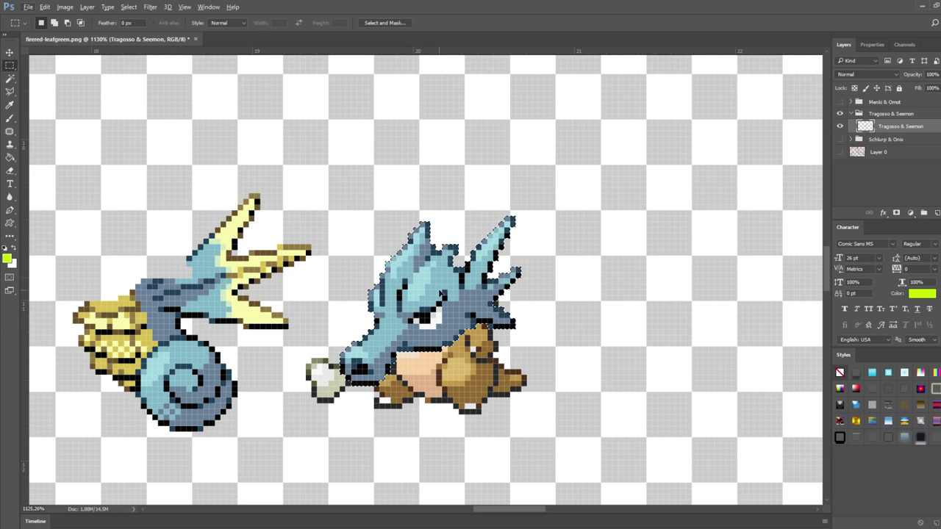
left_click_drag(428, 307, 436, 272)
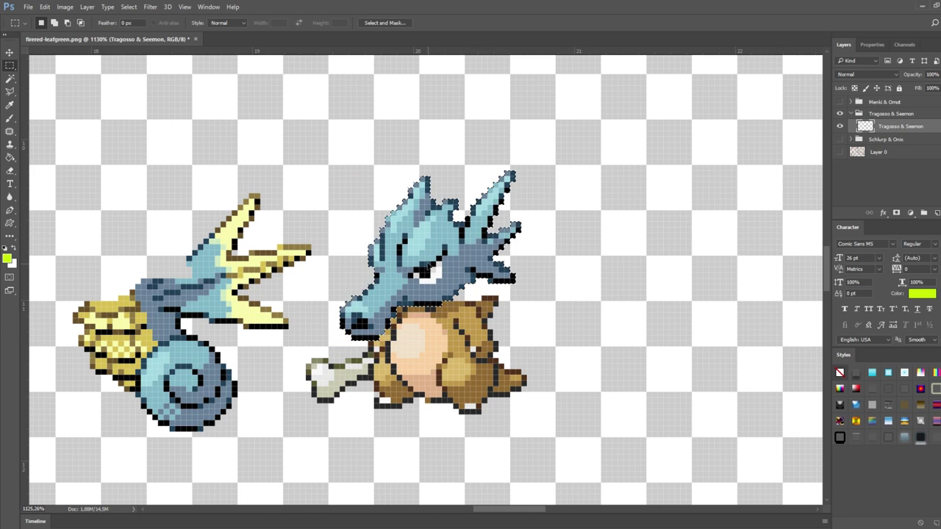
scroll(537, 408, "down", 2)
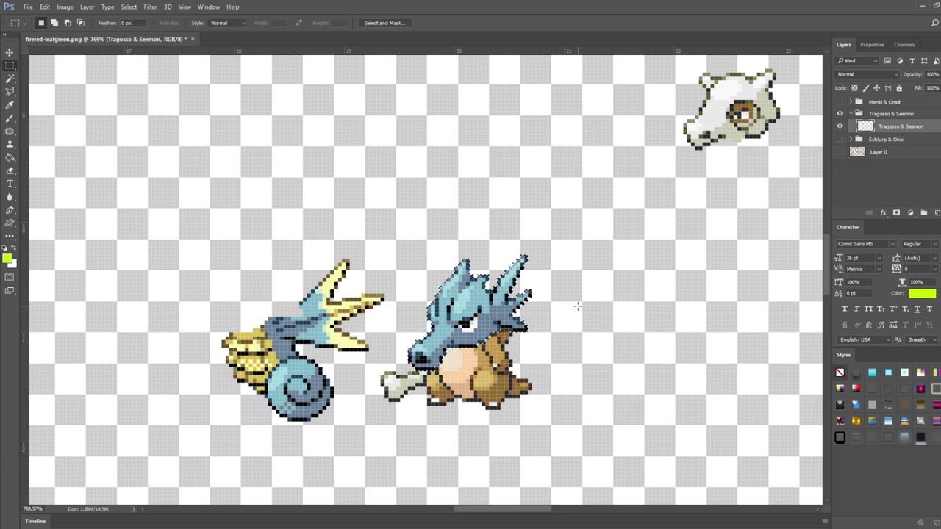
scroll(524, 368, "down", 2)
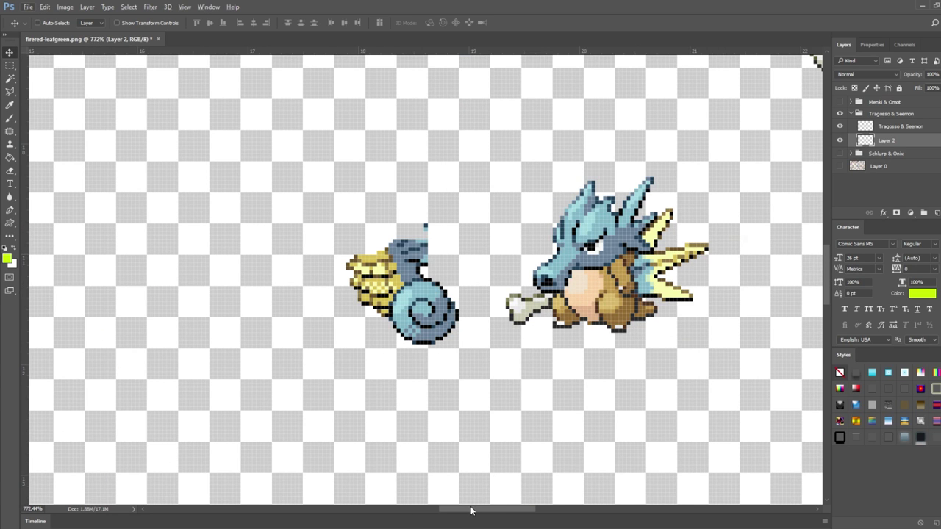
Marquee the skull and move it onto Seemon's leftover tail.
left_click_drag(471, 511, 491, 509)
scroll(491, 437, "up", 2)
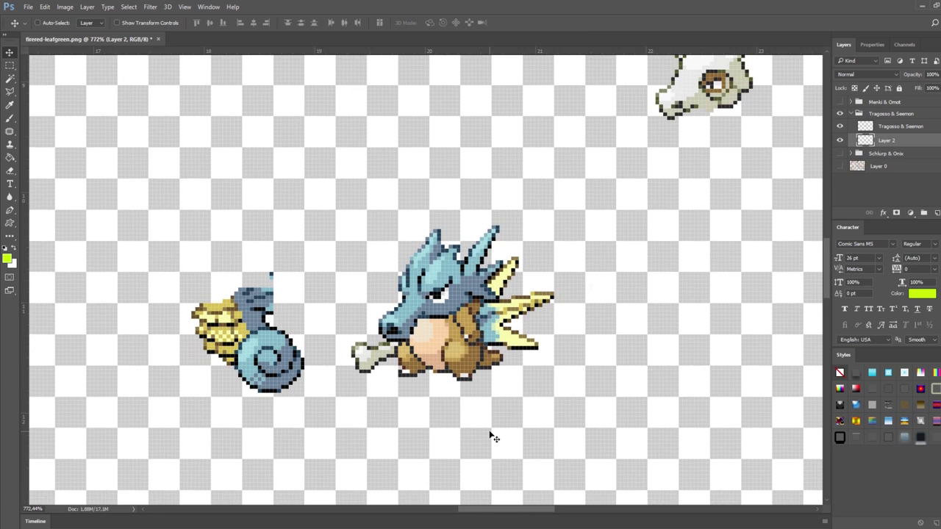
scroll(505, 421, "up", 1)
scroll(500, 404, "down", 2)
key("m")
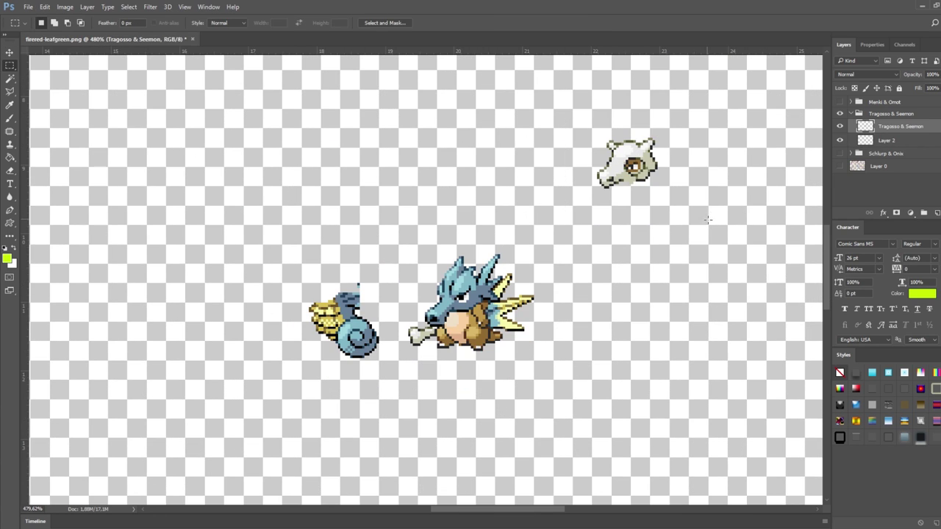
left_click_drag(581, 175, 292, 295)
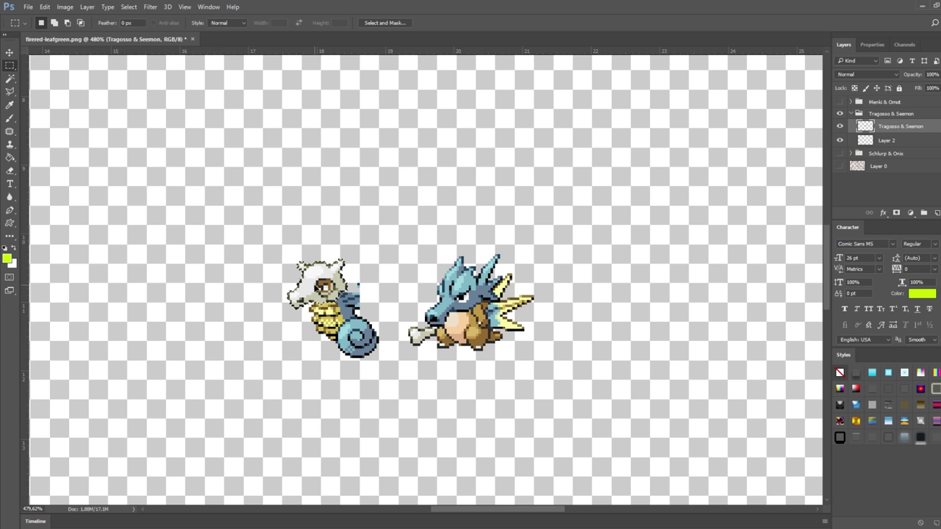
scroll(345, 294, "up", 2)
scroll(346, 294, "up", 3)
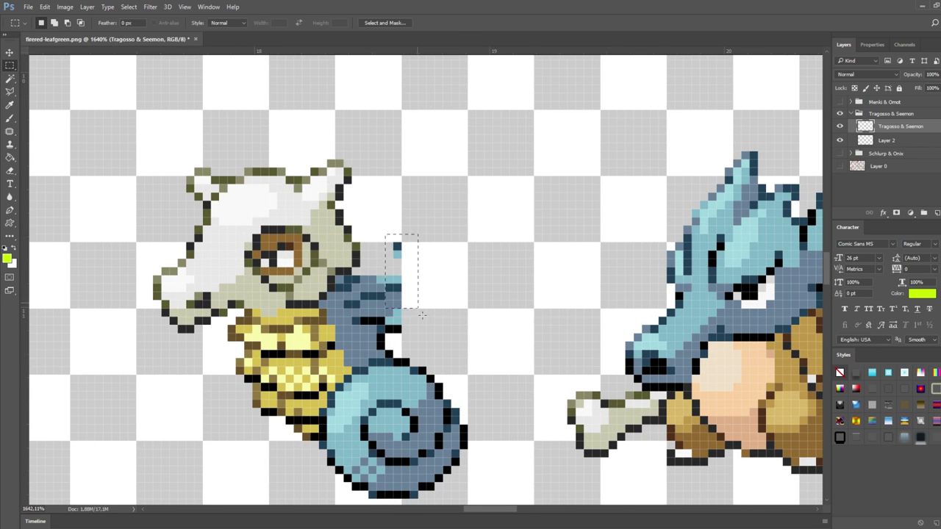
Delete the stray pixels inside the selection, deselect, and zoom back out.
key("e")
key("Delete")
key("ctrl+d")
key("m")
key("v")
scroll(370, 280, "down", 2)
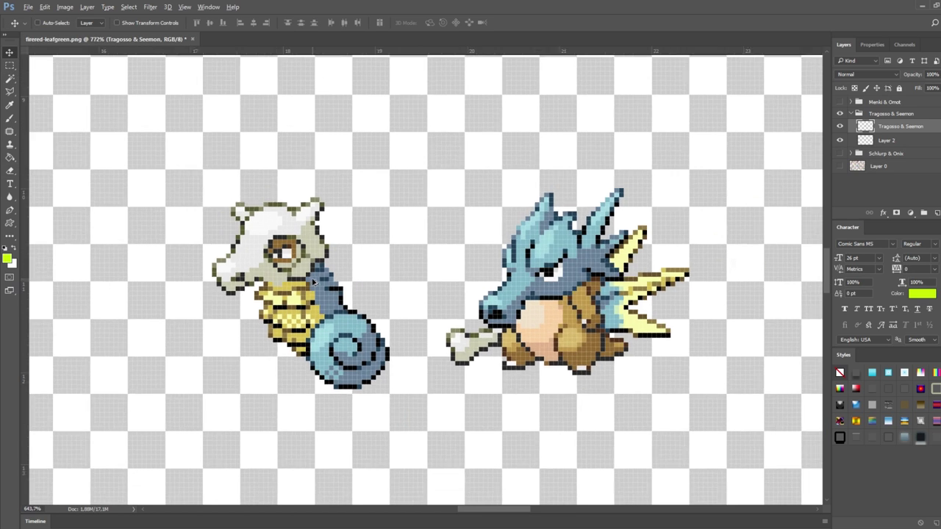
scroll(368, 290, "down", 3)
scroll(361, 305, "up", 1)
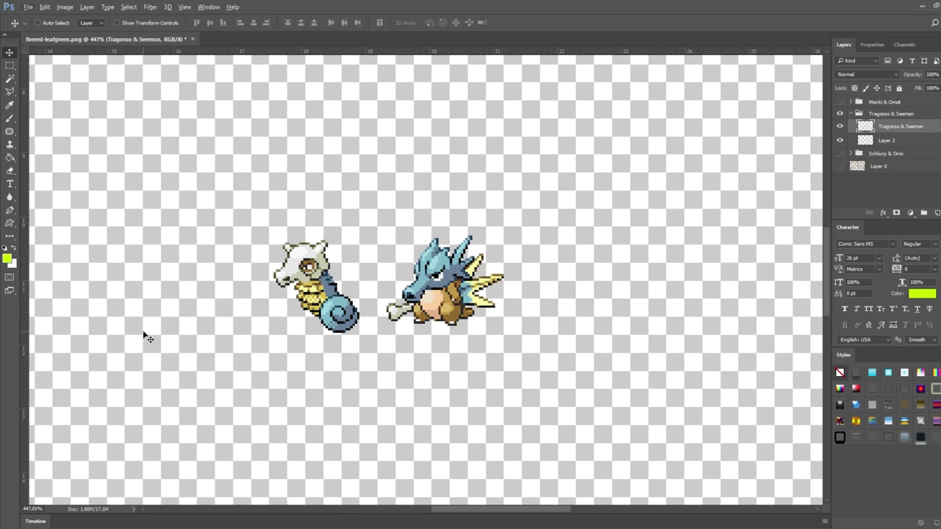
Start a black text label below the sprites and type 'Tramon'.
left_click(9, 184)
left_click(5, 249)
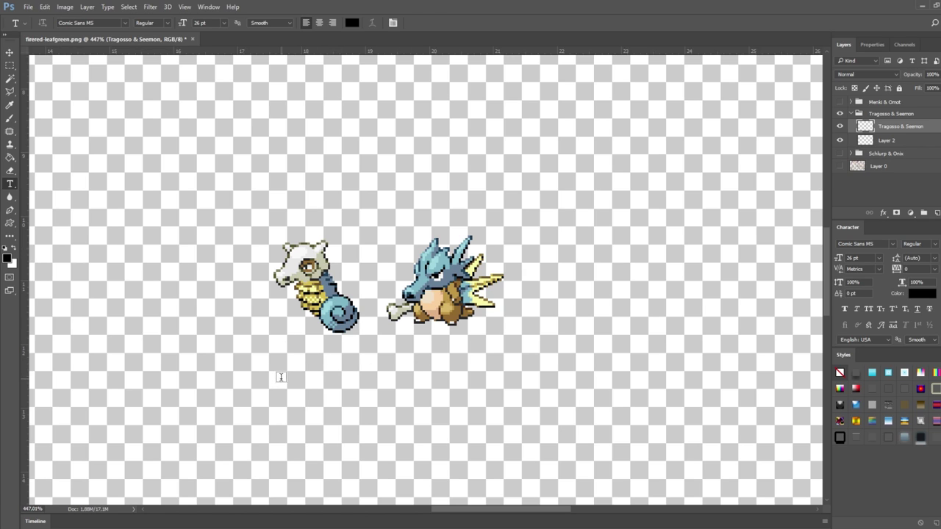
left_click(280, 377)
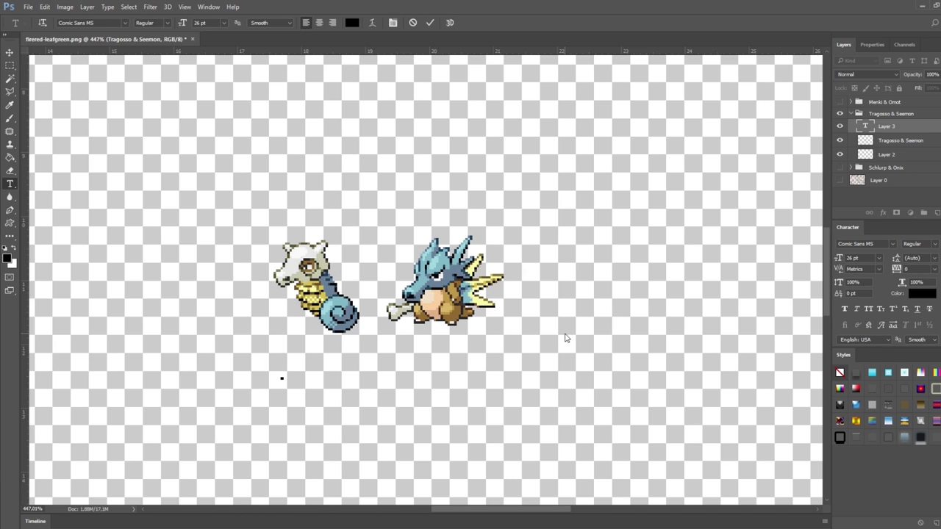
type("T")
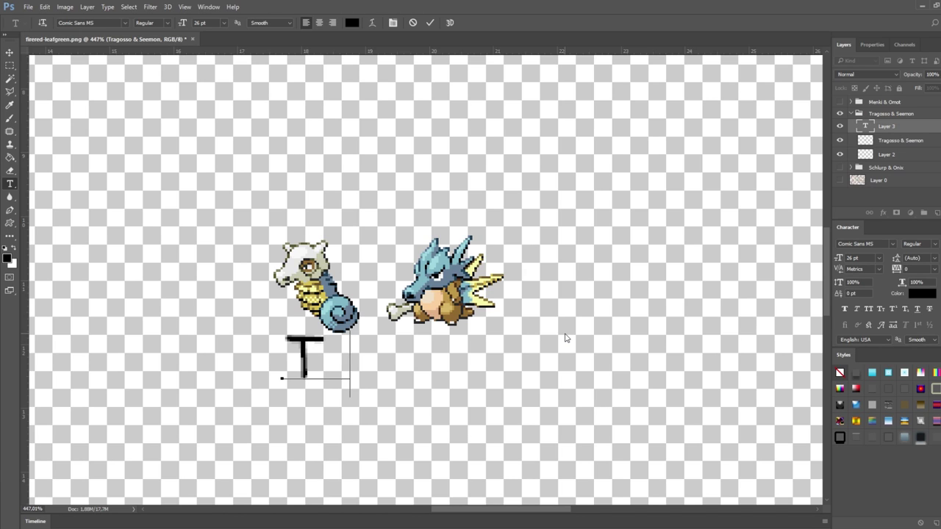
type("ramon & Seegasso")
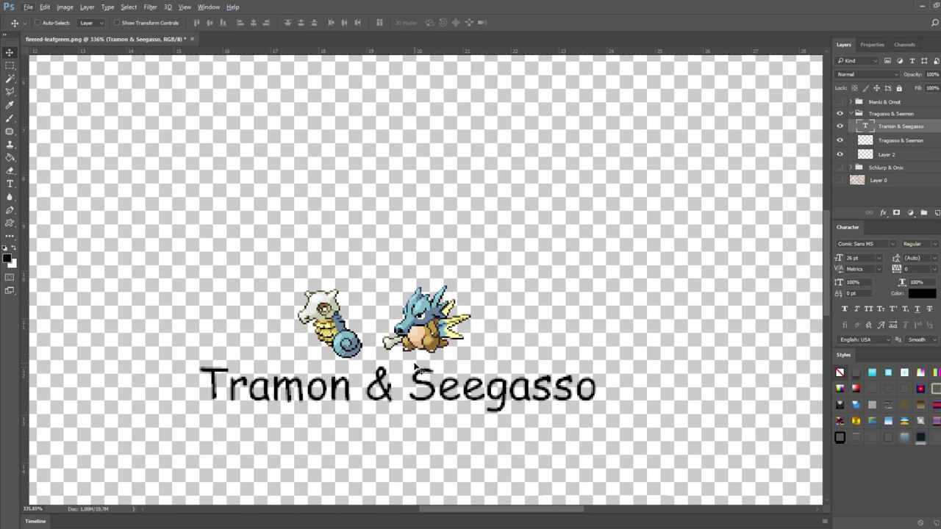
Check the 'Tramon & Seegasso' label and move on toward the Menki & Omot sprites.
scroll(415, 365, "down", 1)
scroll(298, 369, "down", 1)
scroll(344, 346, "down", 1)
scroll(348, 357, "up", 3)
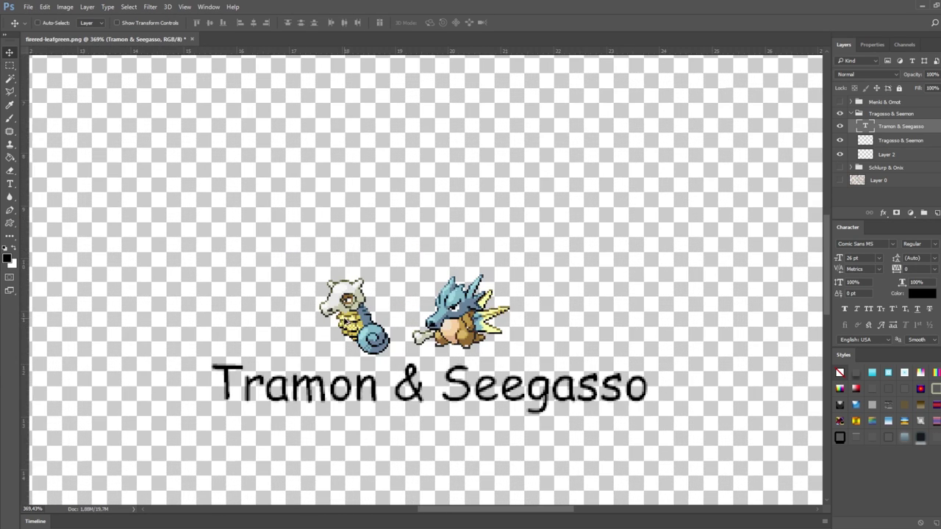
scroll(344, 324, "up", 2)
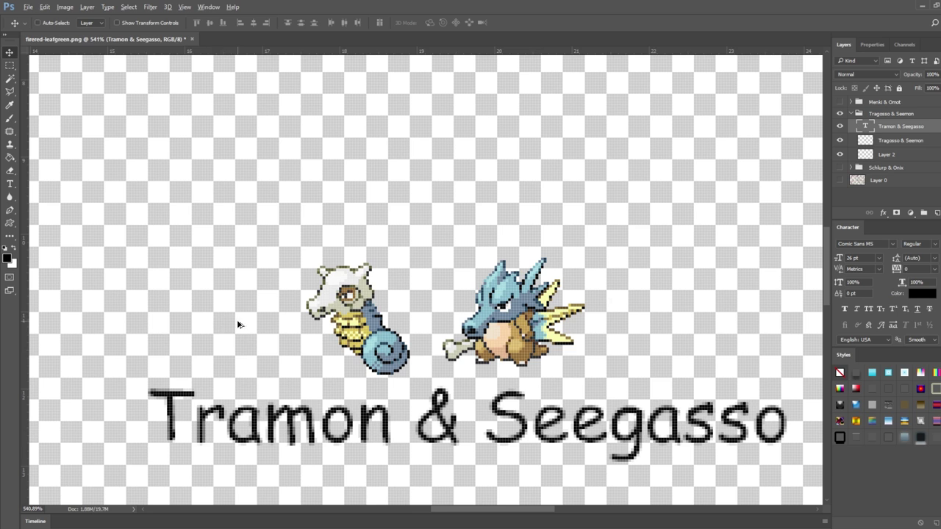
scroll(247, 325, "down", 2)
scroll(257, 325, "down", 1)
scroll(108, 390, "down", 2)
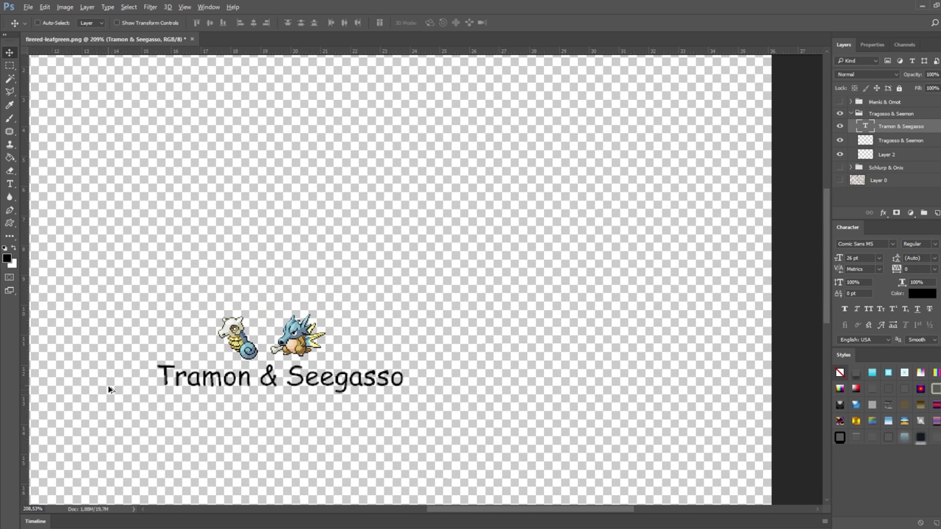
left_click_drag(435, 506, 413, 505)
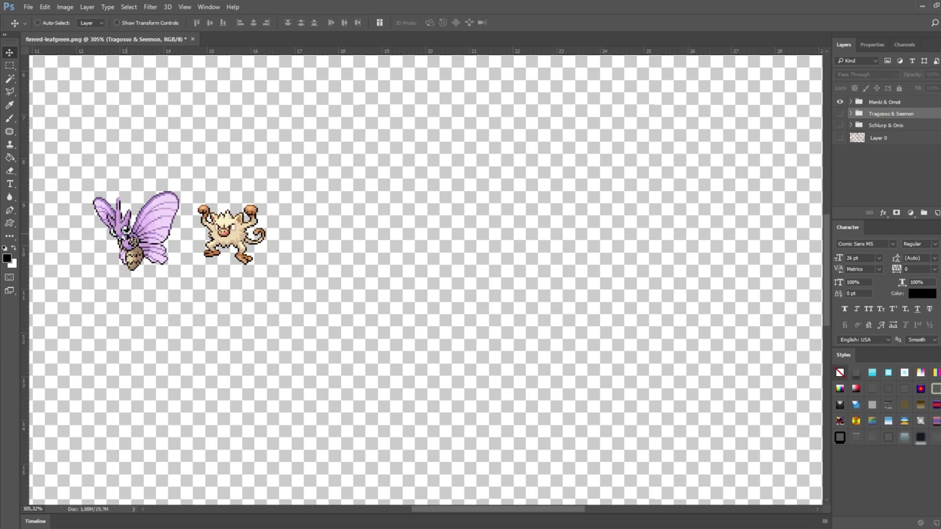
scroll(123, 232, "up", 2)
scroll(123, 232, "up", 1)
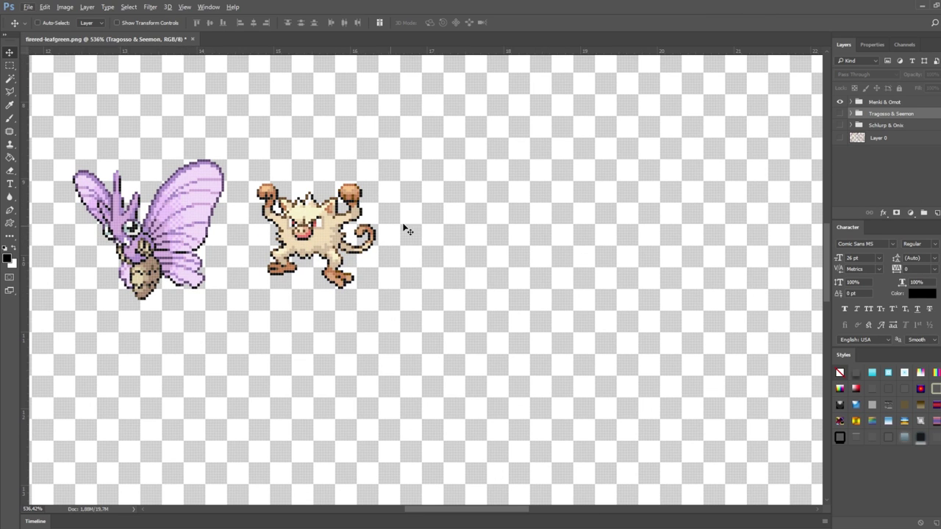
Select the Menki & Omot sprite layer and pull the moth's wings away from its body.
left_click(852, 102)
left_click(894, 114)
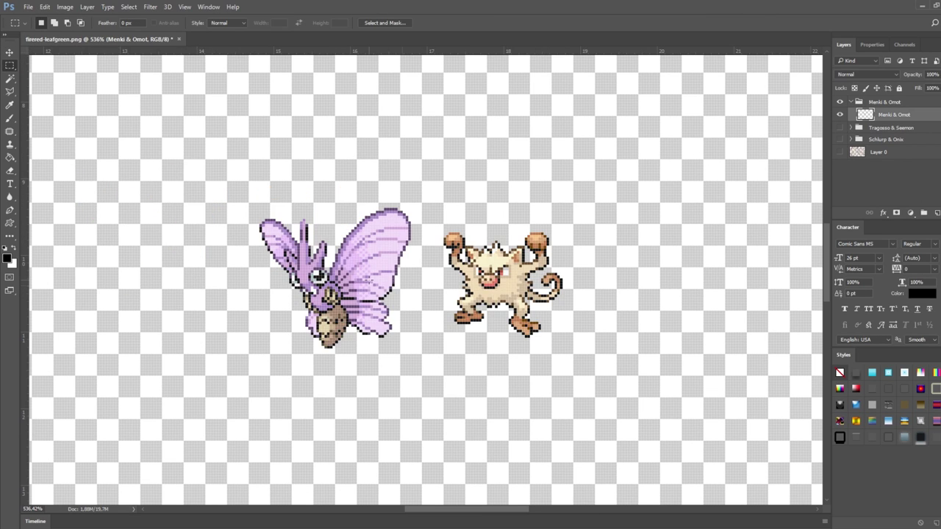
key("m")
scroll(368, 279, "up", 2)
scroll(355, 273, "up", 1)
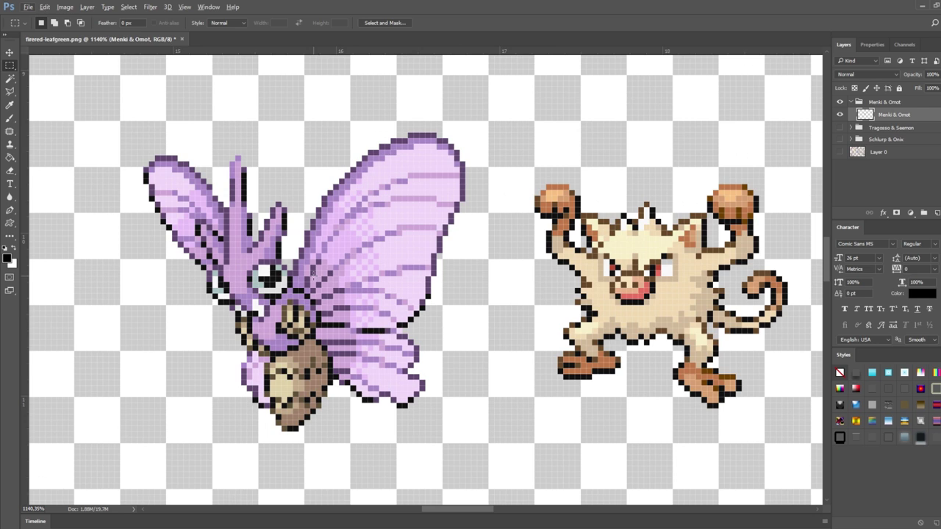
scroll(296, 272, "up", 1)
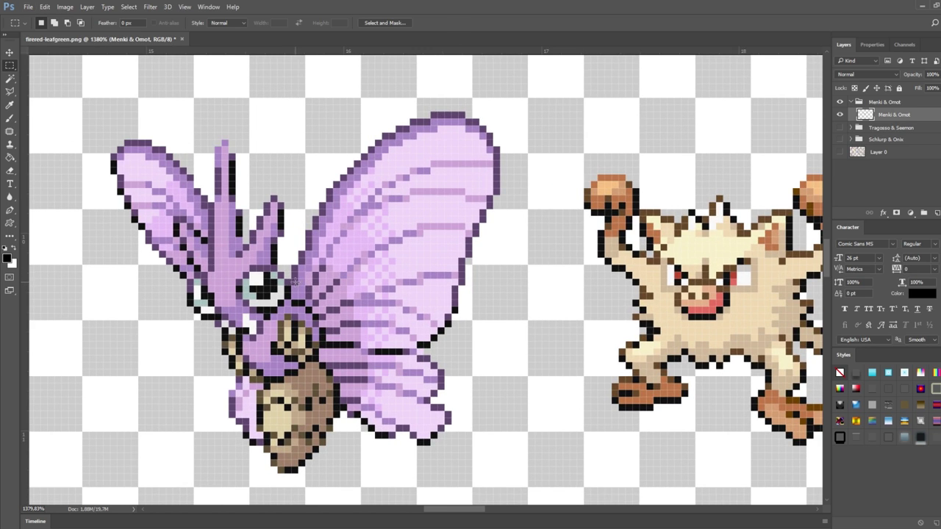
scroll(295, 285, "down", 5)
mouse_move(441, 332)
left_mouse_down()
mouse_move(313, 170)
mouse_move(154, 177)
mouse_move(307, 221)
mouse_move(136, 294)
mouse_move(245, 201)
left_mouse_up()
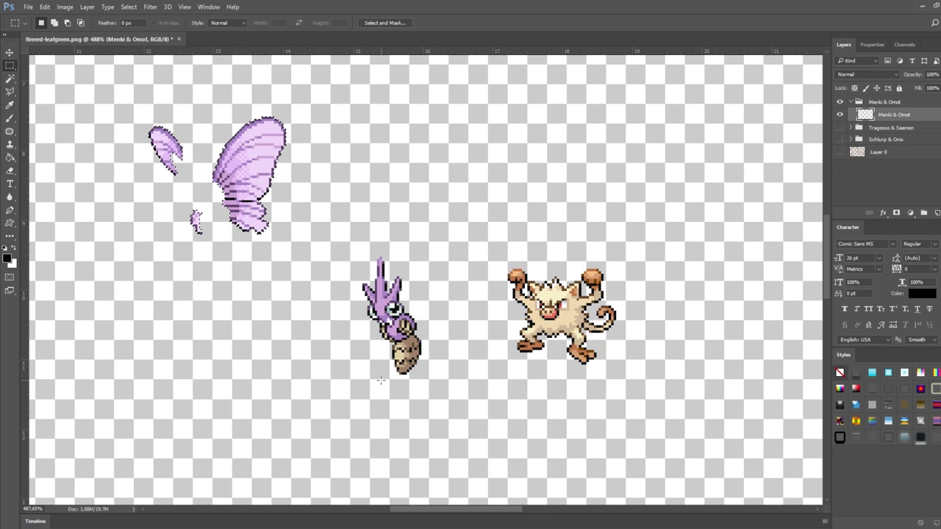
key("v")
Move the monkey's hand and arm onto the purple body, nudge it up, then select the other hand.
scroll(609, 349, "up", 5)
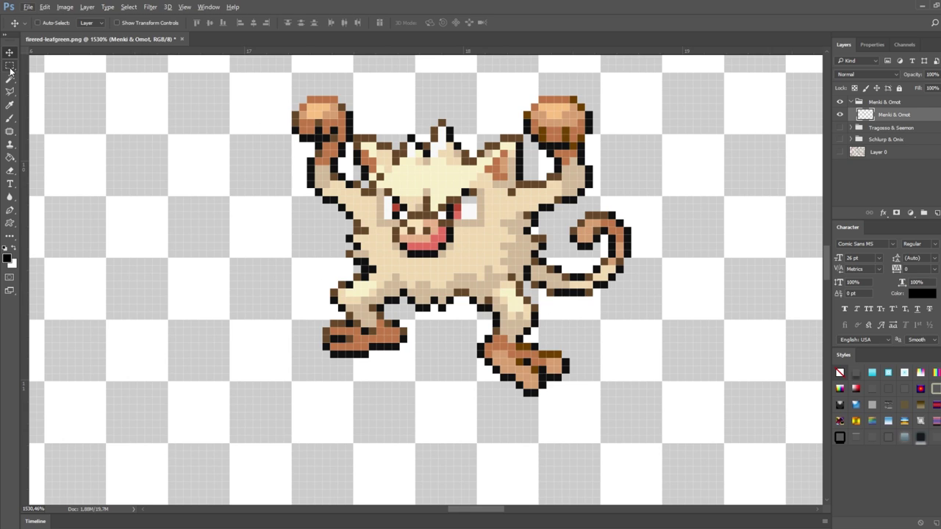
left_click(9, 66)
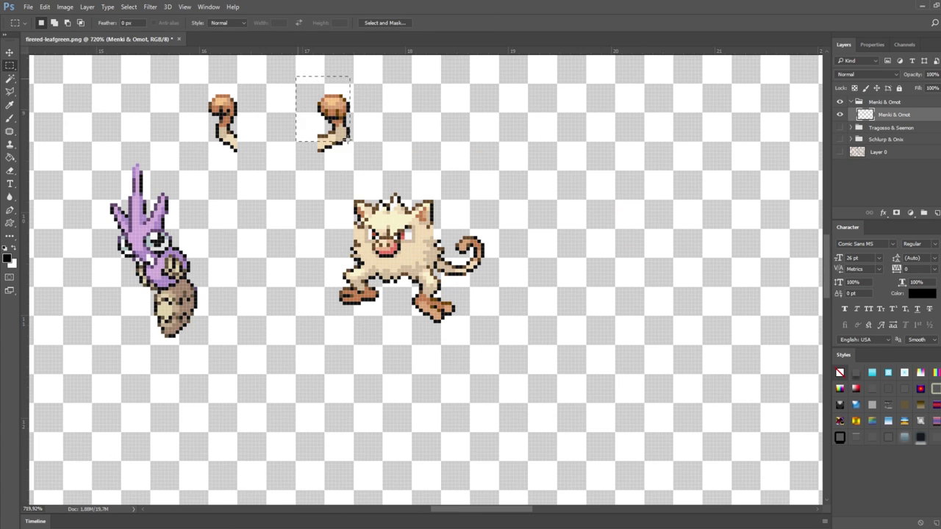
left_click_drag(297, 76, 374, 165)
left_click_drag(335, 122, 194, 239)
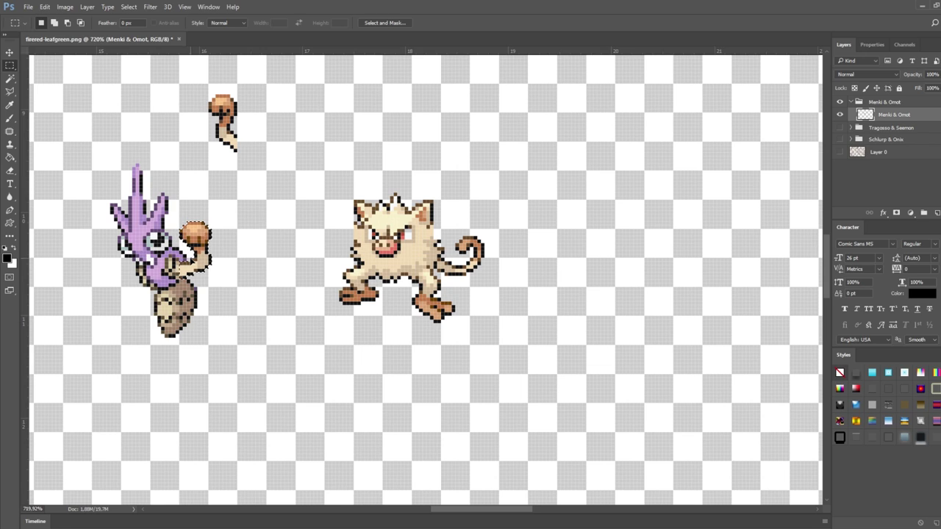
key("ctrl+Up")
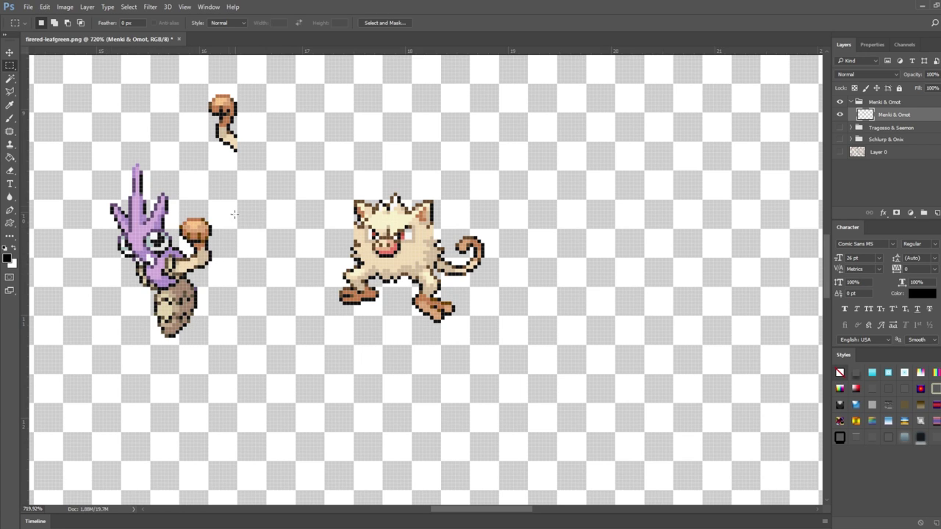
left_click_drag(235, 134, 259, 158)
Copy the selected hand to its own layer behind the moth sprites and pull it out.
key("ctrl+j")
key("v")
key("ctrl+[")
scroll(315, 330, "down", 3)
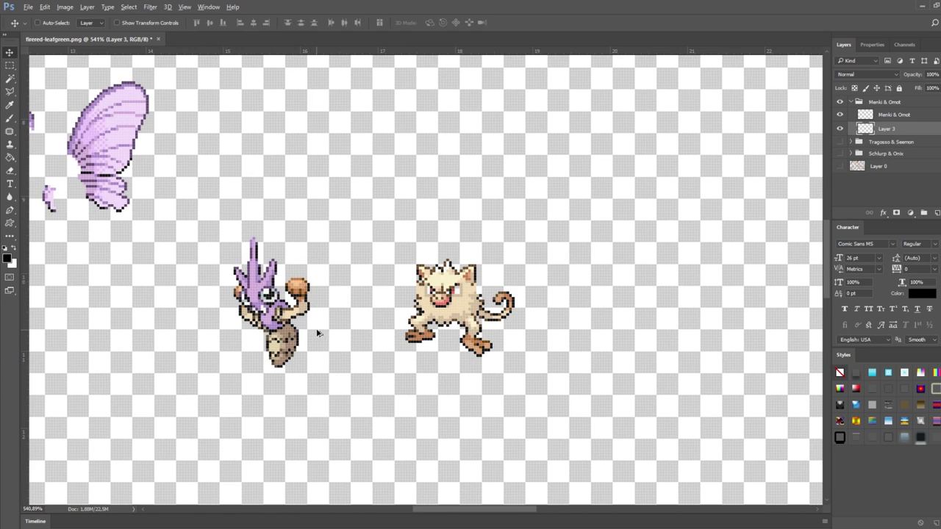
scroll(179, 304, "down", 2)
scroll(267, 326, "up", 3)
scroll(153, 318, "up", 2)
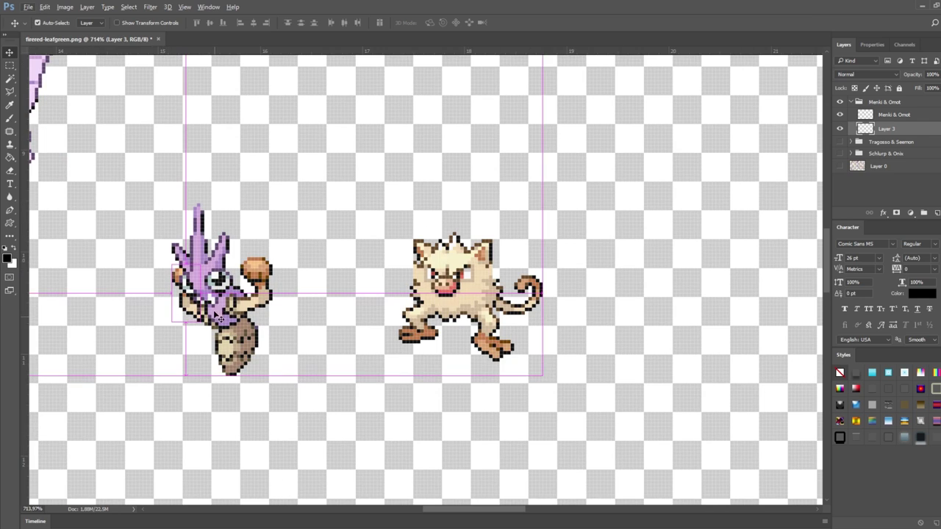
mouse_move(153, 317)
left_mouse_down()
mouse_move(86, 328)
mouse_move(161, 326)
left_mouse_up()
Flip the hand vertically, fit it against the body's left side, and move the foot piece up.
key("ctrl+t")
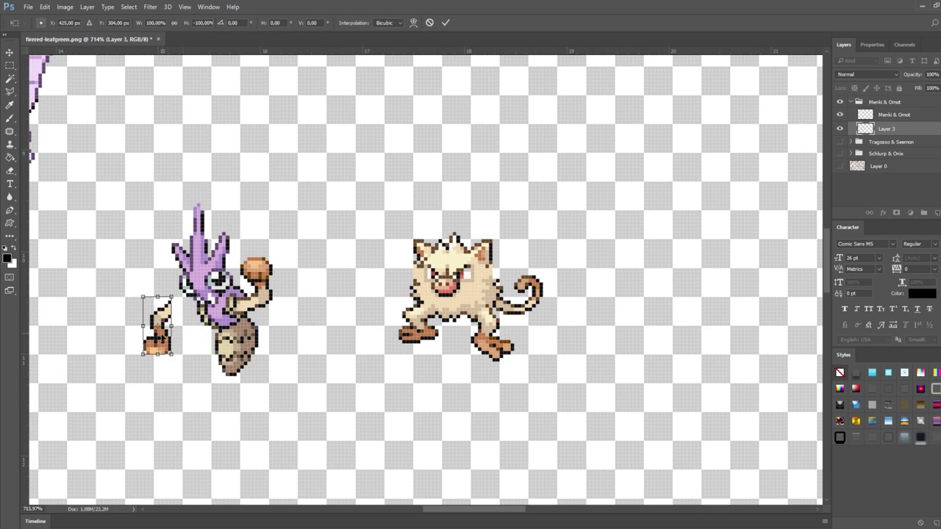
key("Return")
scroll(179, 346, "up", 3)
scroll(153, 287, "up", 2)
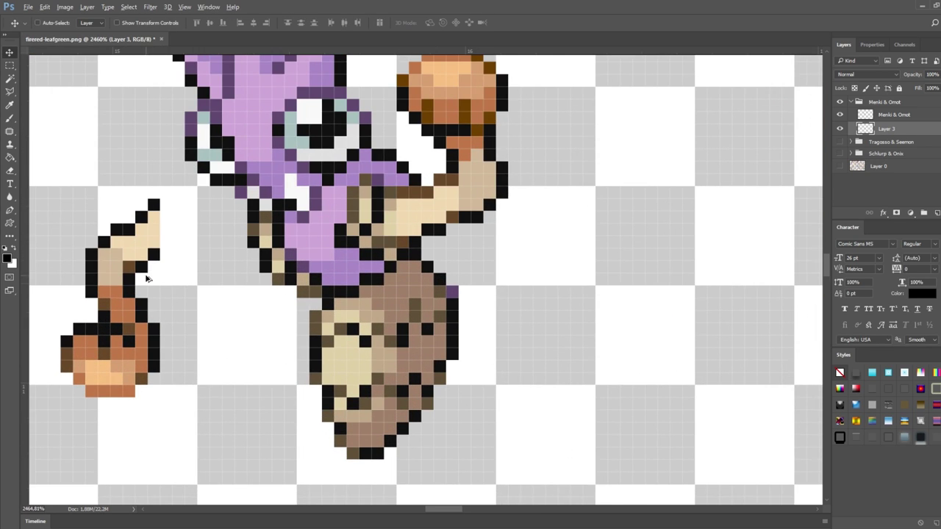
left_click_drag(152, 286, 221, 263)
scroll(249, 316, "down", 4)
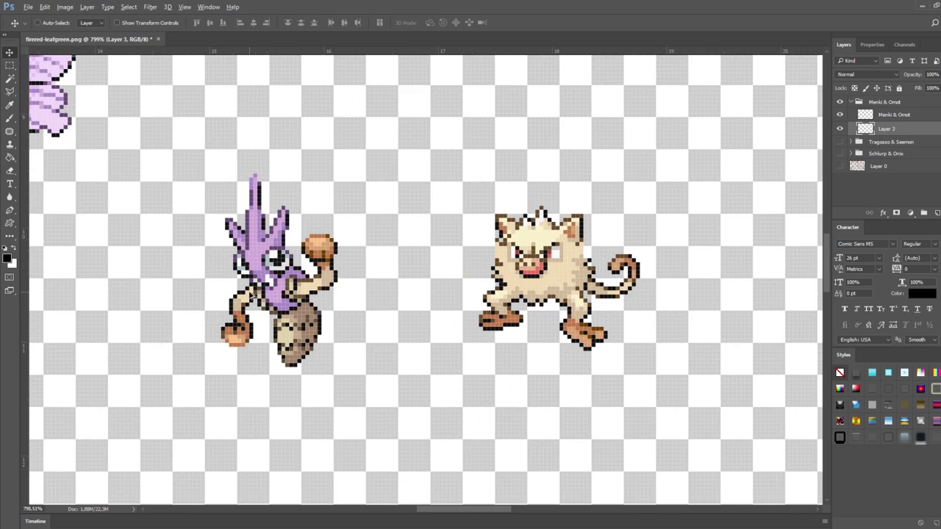
scroll(267, 314, "up", 5)
mouse_move(269, 316)
left_mouse_down()
mouse_move(269, 332)
mouse_move(284, 334)
mouse_move(286, 318)
left_mouse_up()
scroll(454, 318, "down", 3)
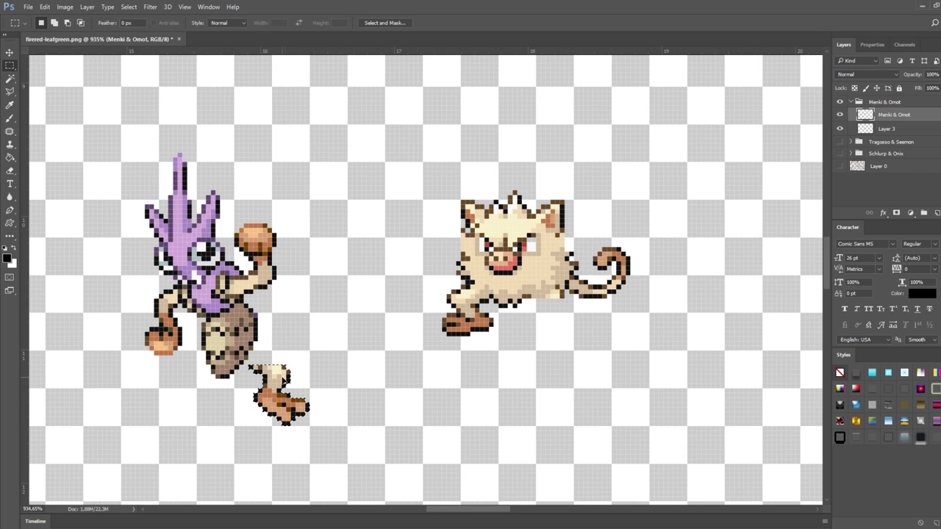
mouse_move(279, 394)
left_mouse_down()
mouse_move(238, 383)
mouse_move(348, 405)
mouse_move(243, 370)
mouse_move(233, 383)
left_mouse_up()
Mirror the loose foot piece horizontally at -100% width.
key("ctrl+t")
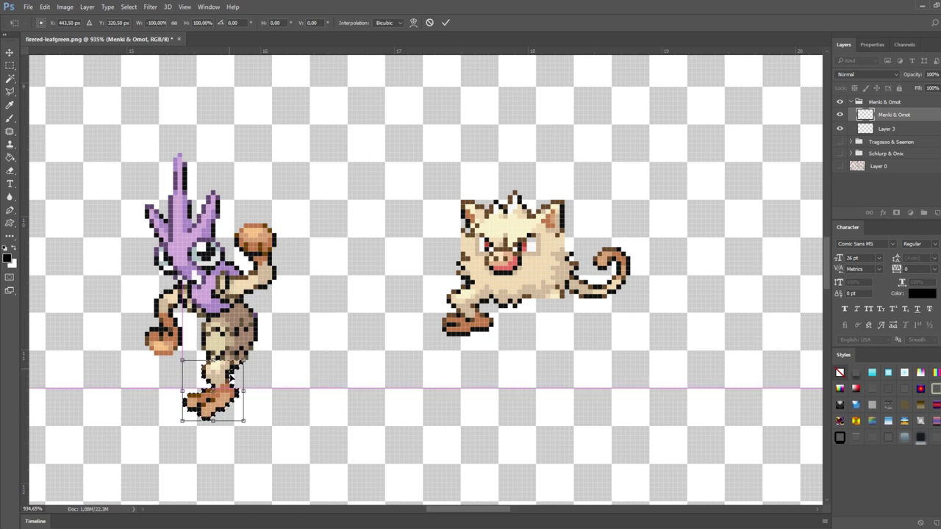
scroll(447, 366, "down", 2)
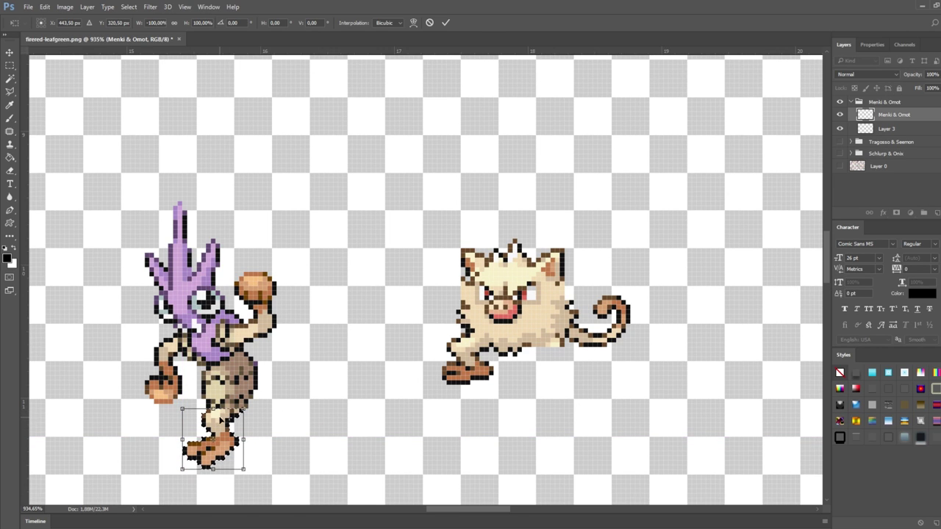
key("Return")
scroll(594, 280, "up", 2)
scroll(526, 196, "up", 3)
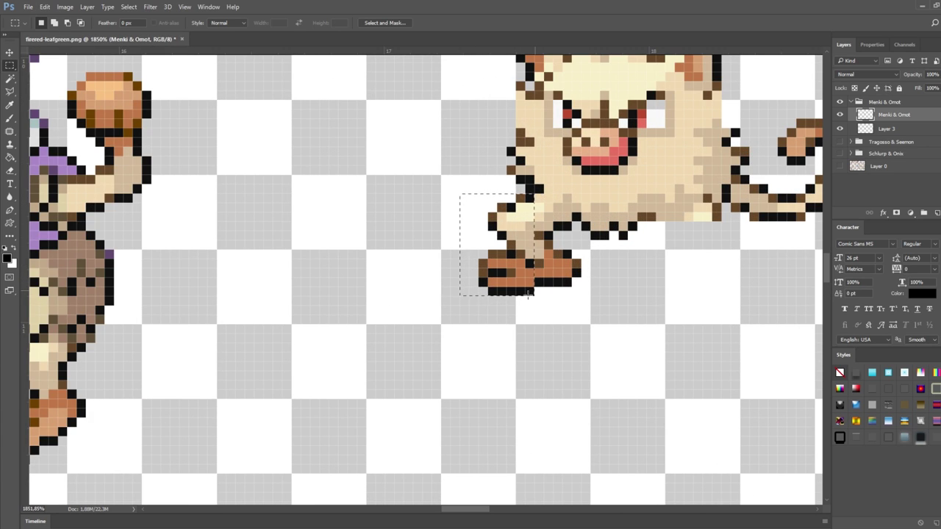
Select the monkey's foot areas and move them down-left toward the purple body.
left_click_drag(477, 208, 535, 305)
left_click_drag(580, 221, 498, 323)
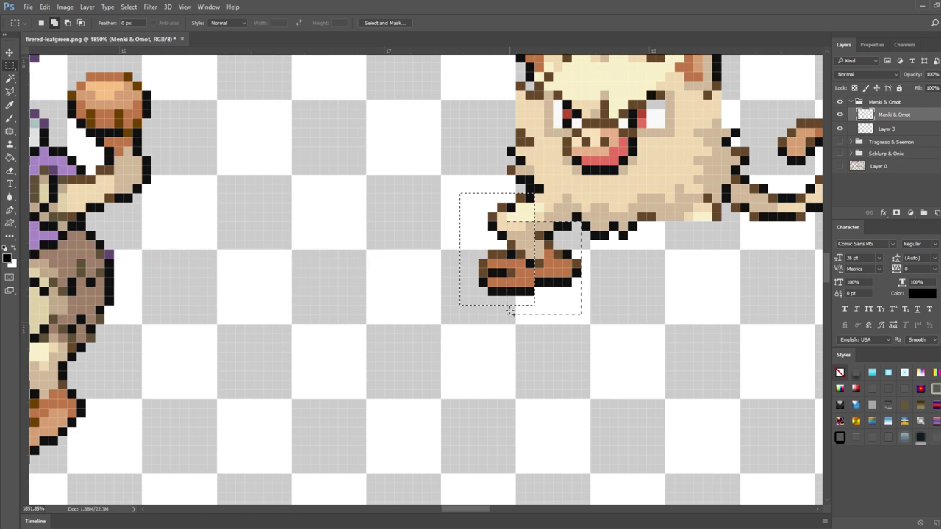
left_click_drag(544, 221, 535, 194)
key("ctrl+t")
left_click_drag(534, 272, 314, 378)
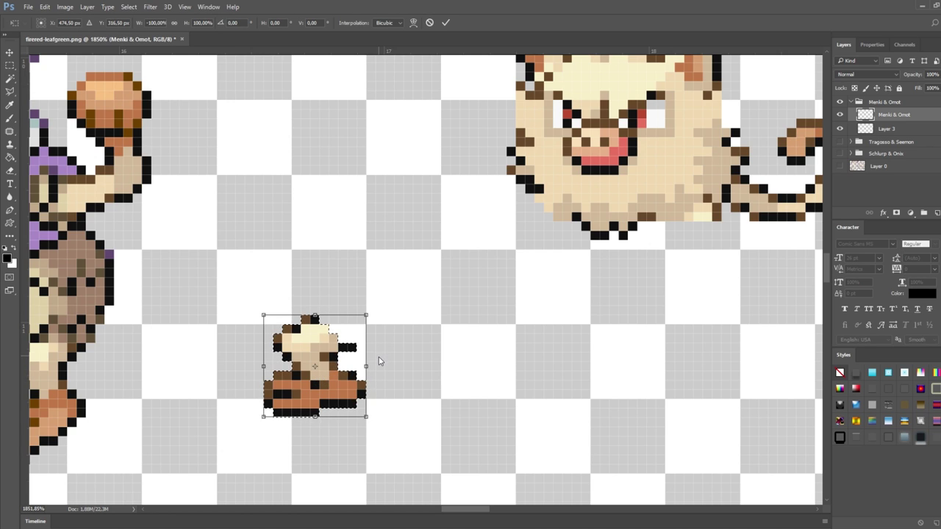
left_click_drag(366, 365, 263, 366)
left_click_drag(470, 510, 452, 509)
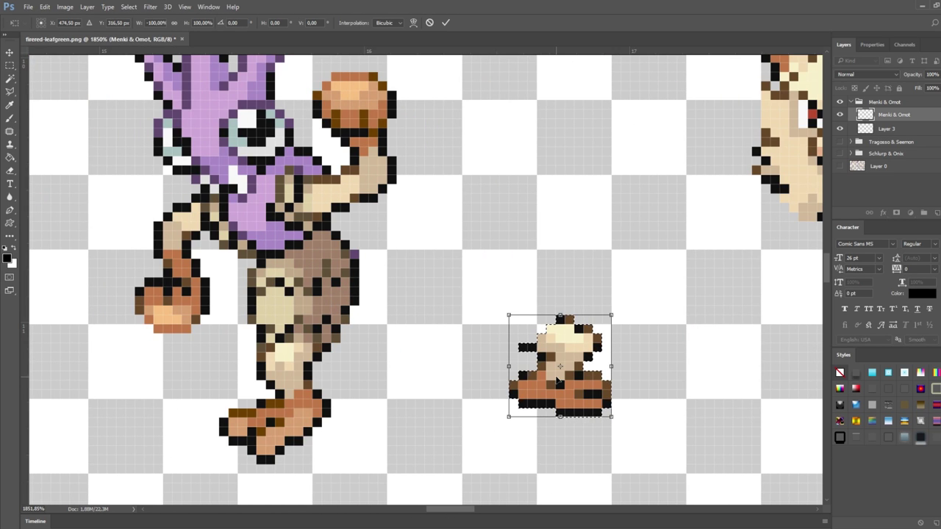
left_click_drag(555, 379, 360, 355)
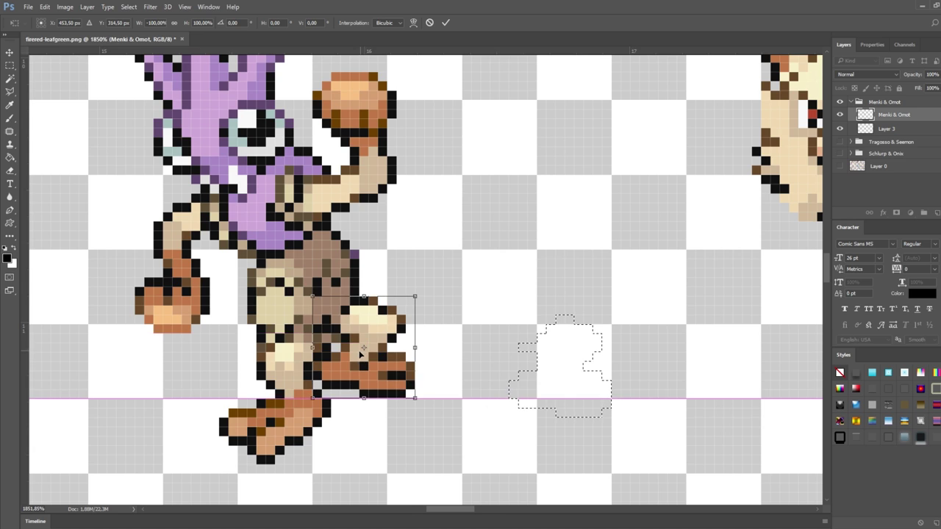
Settle the flipped foot onto the fighter's lower leg and commit the transform.
scroll(361, 355, "down", 3)
scroll(360, 355, "up", 3)
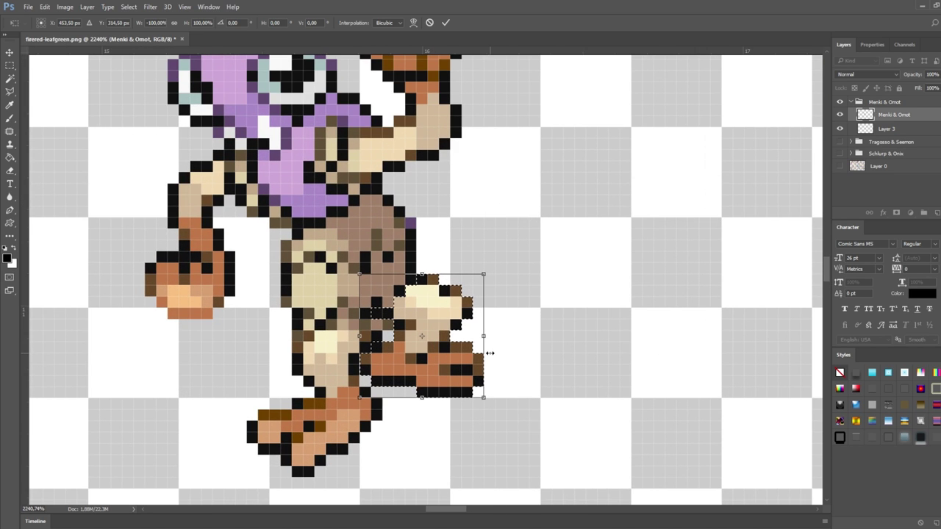
scroll(438, 356, "down", 2)
mouse_move(456, 358)
left_mouse_down()
mouse_move(446, 340)
mouse_move(478, 346)
left_mouse_up()
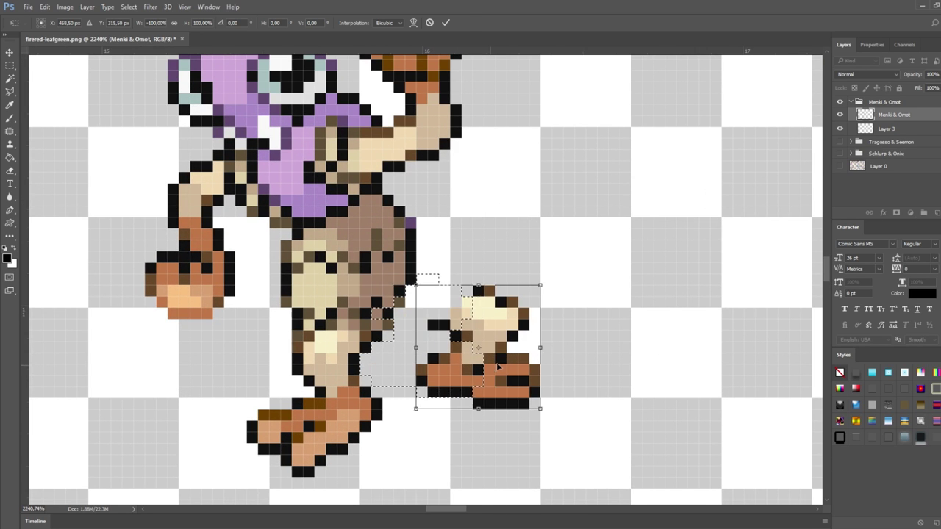
key("Return")
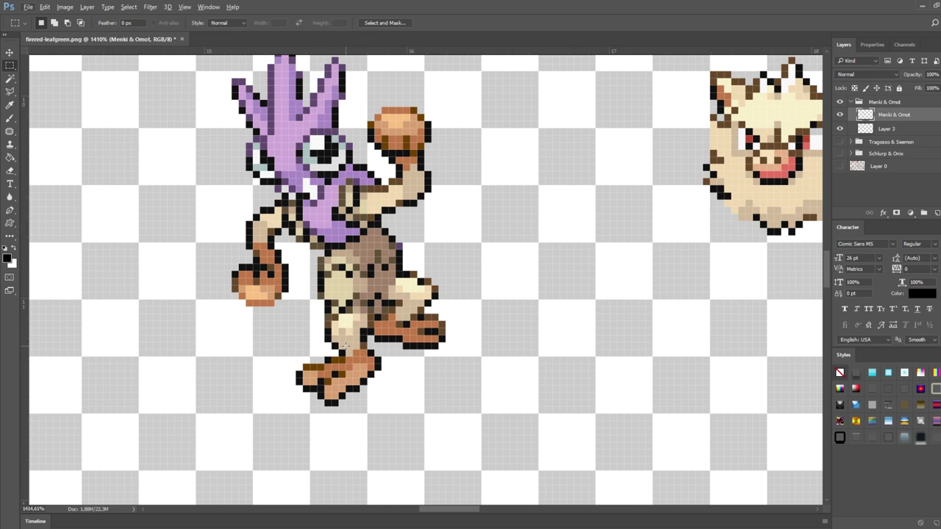
scroll(344, 345, "down", 2)
scroll(346, 349, "down", 2)
scroll(352, 360, "up", 1)
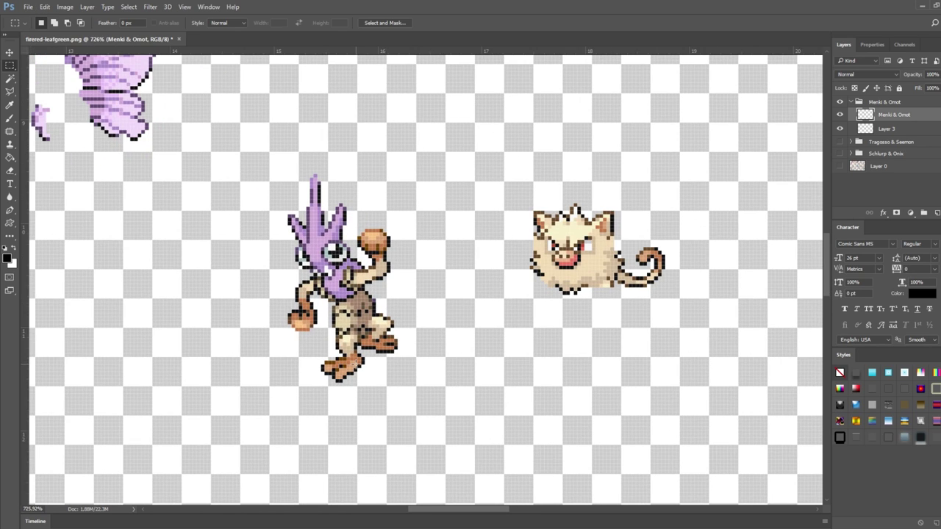
Try the foot under the pale monkey, then undo and return it under the fighter's leg.
key("ctrl+z")
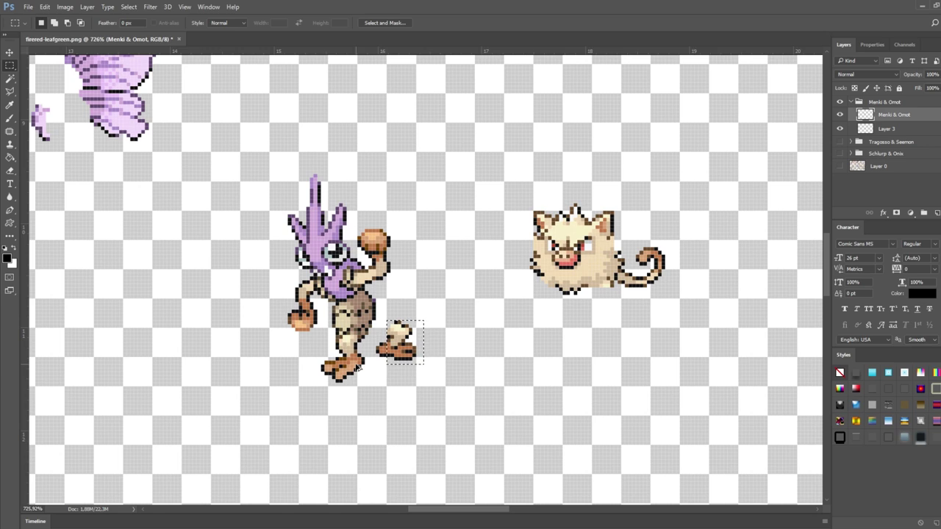
mouse_move(390, 346)
left_mouse_down()
mouse_move(532, 303)
mouse_move(528, 311)
left_mouse_up()
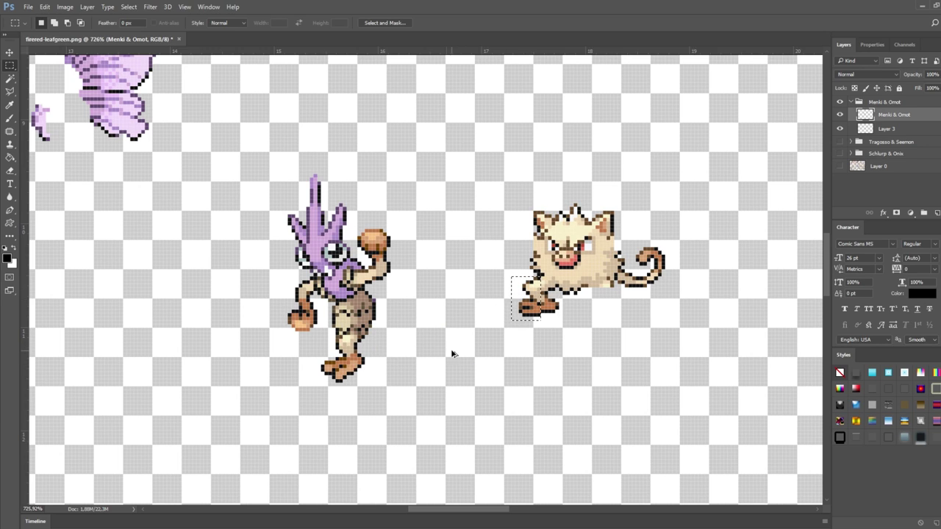
key("ctrl+z")
left_click_drag(414, 369, 335, 361)
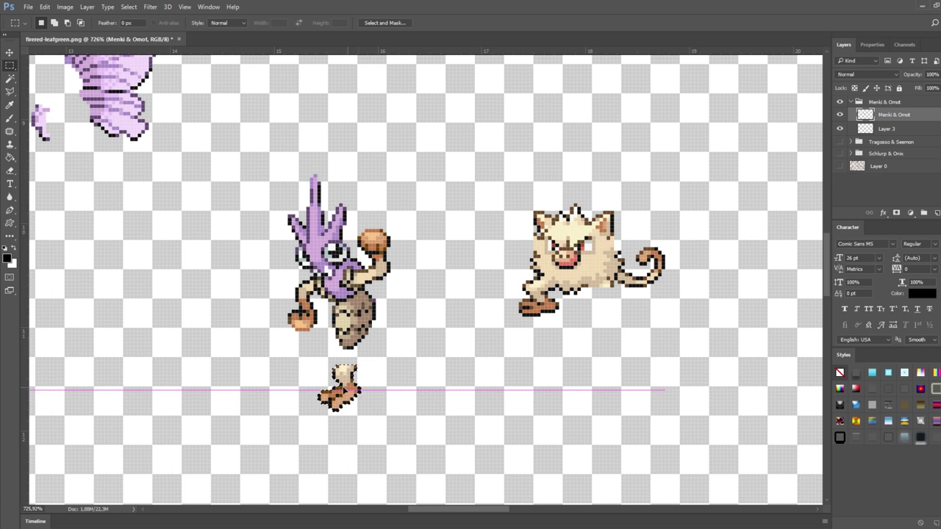
Start a text label below the fused sprites with the Horizontal Type tool.
scroll(463, 422, "down", 1)
scroll(464, 422, "down", 1)
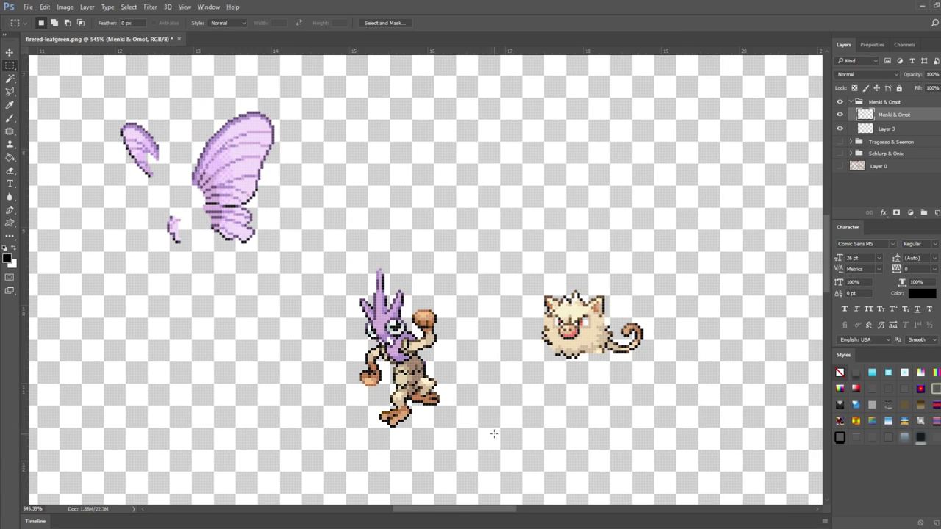
scroll(488, 429, "up", 1)
scroll(485, 432, "up", 1)
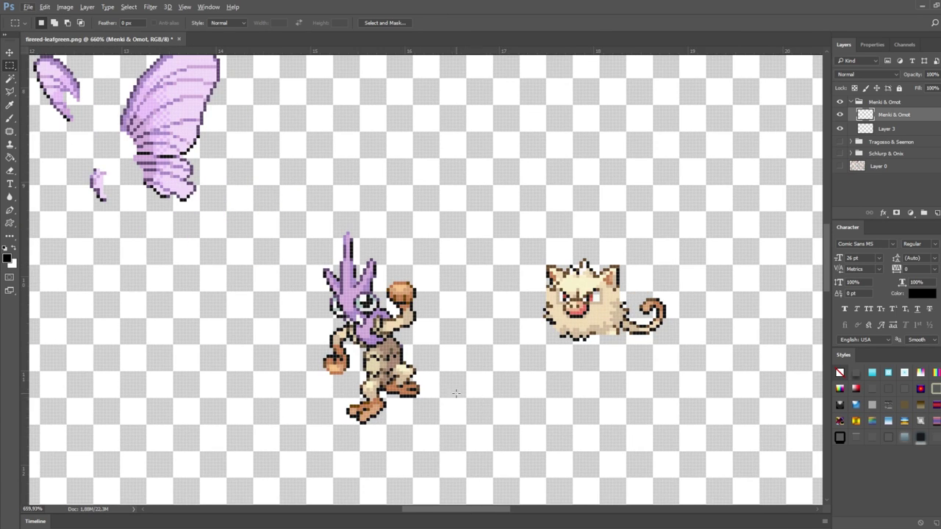
scroll(449, 403, "down", 1)
scroll(456, 407, "up", 1)
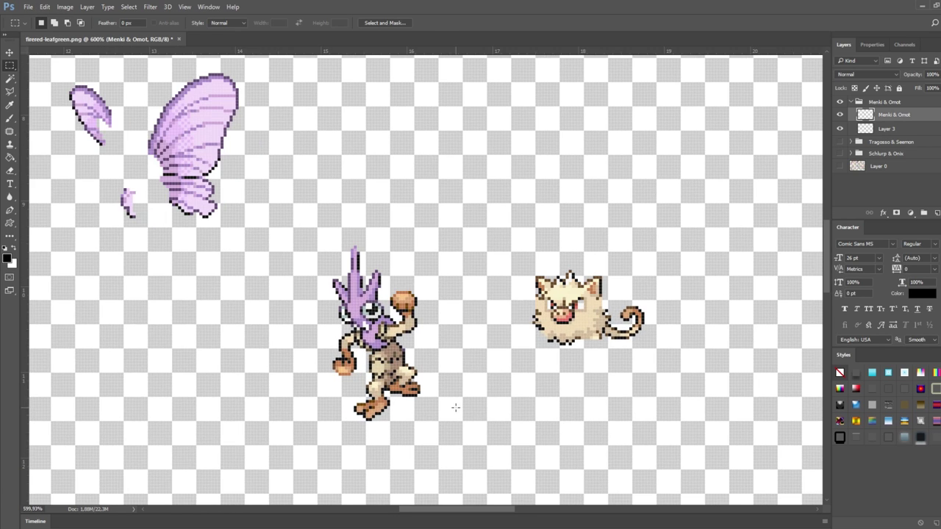
scroll(403, 366, "down", 1)
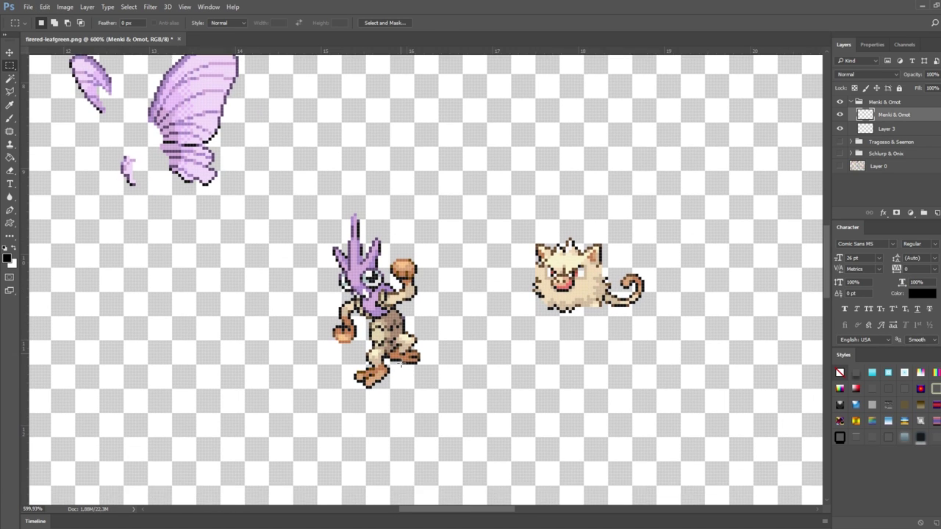
scroll(403, 366, "down", 1)
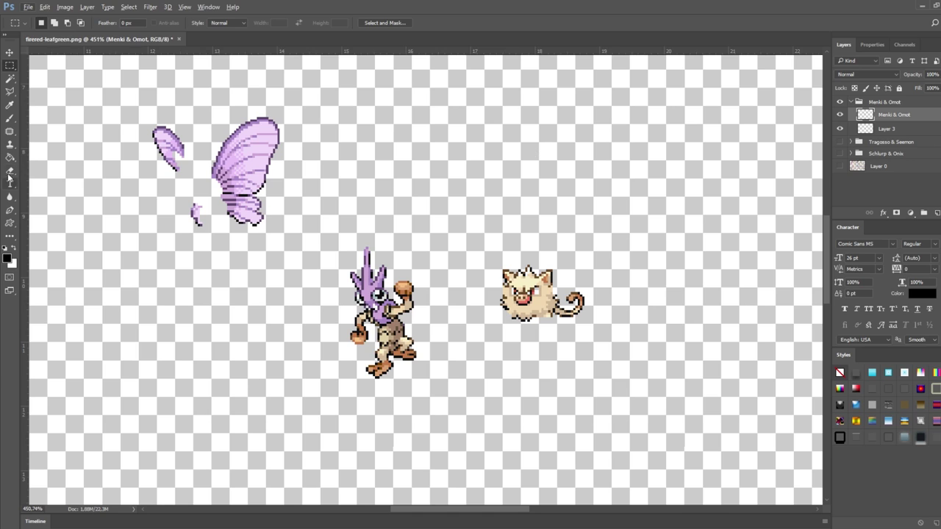
left_click(11, 184)
left_click(314, 431)
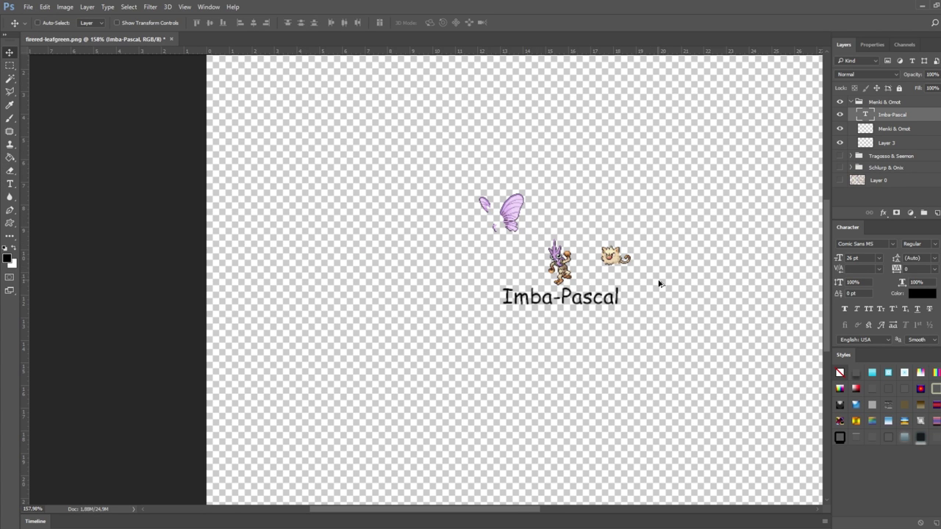
Collapse and hide the Menki & Omot group, and show the Schlurp & Onix artwork with its Schlonix label.
scroll(661, 283, "up", 3)
scroll(643, 276, "up", 1)
left_click(851, 102)
left_click(840, 101)
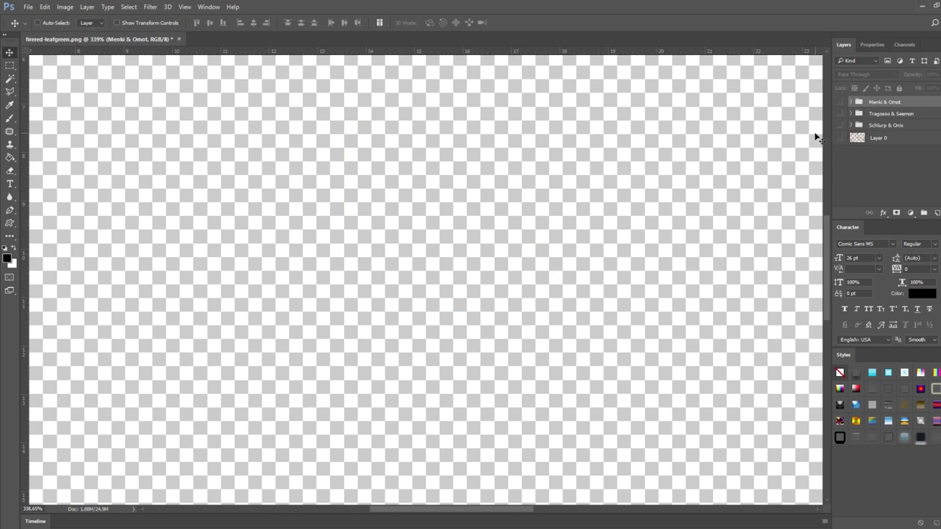
left_click(841, 125)
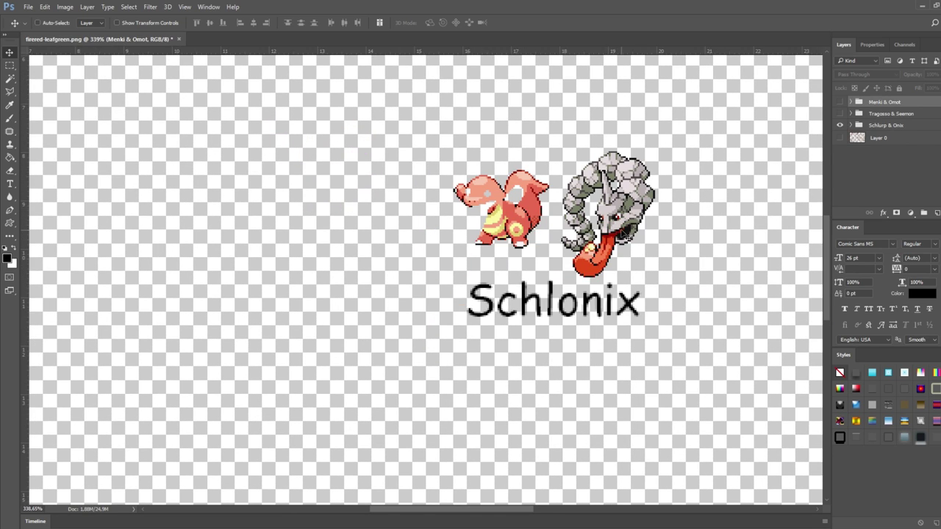
scroll(684, 224, "up", 3)
scroll(531, 273, "down", 2)
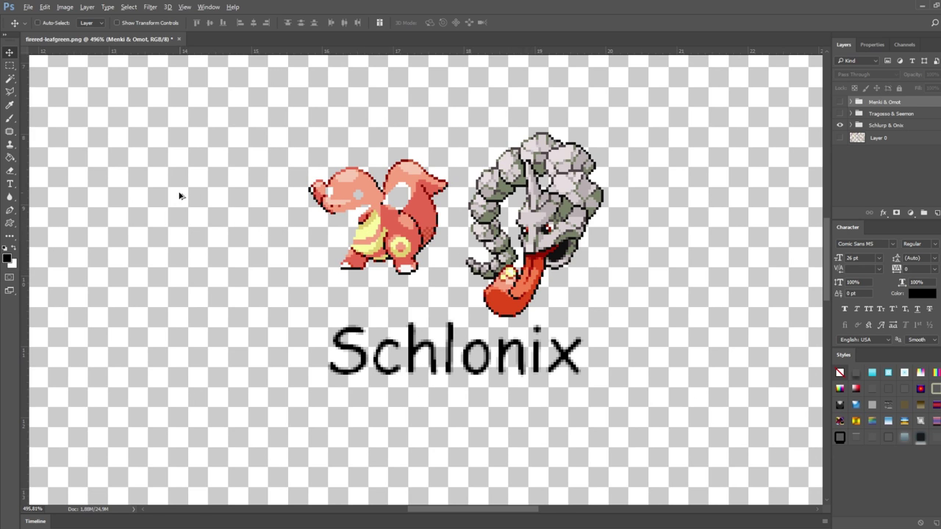
scroll(187, 197, "down", 2)
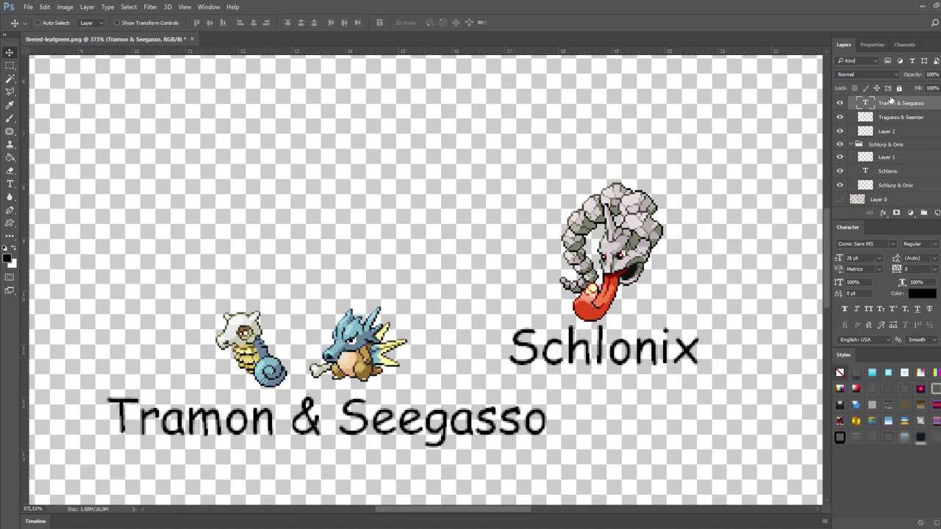
Shift the Tragosso & Seemon group, then show Menki & Omot and move it above the others.
scroll(897, 106, "up", 1)
left_click(891, 101)
left_click_drag(371, 351, 430, 346)
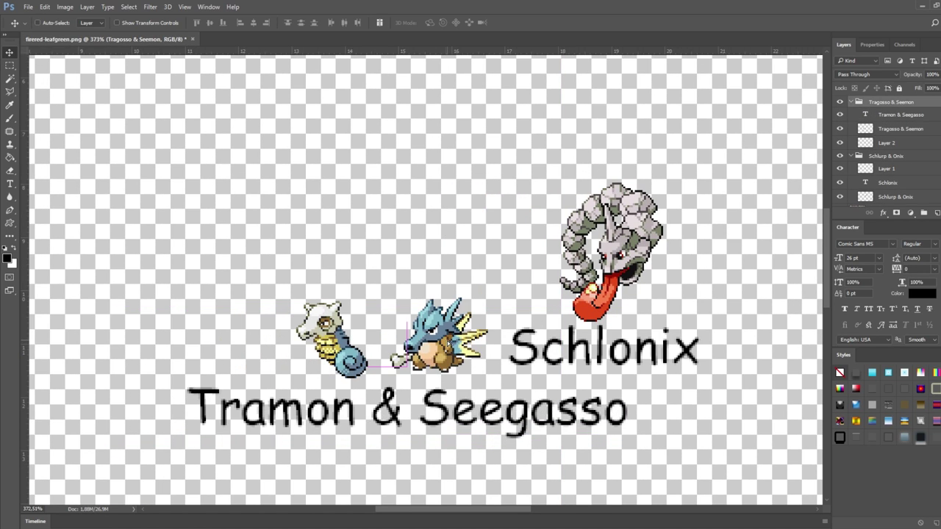
scroll(849, 110, "up", 1)
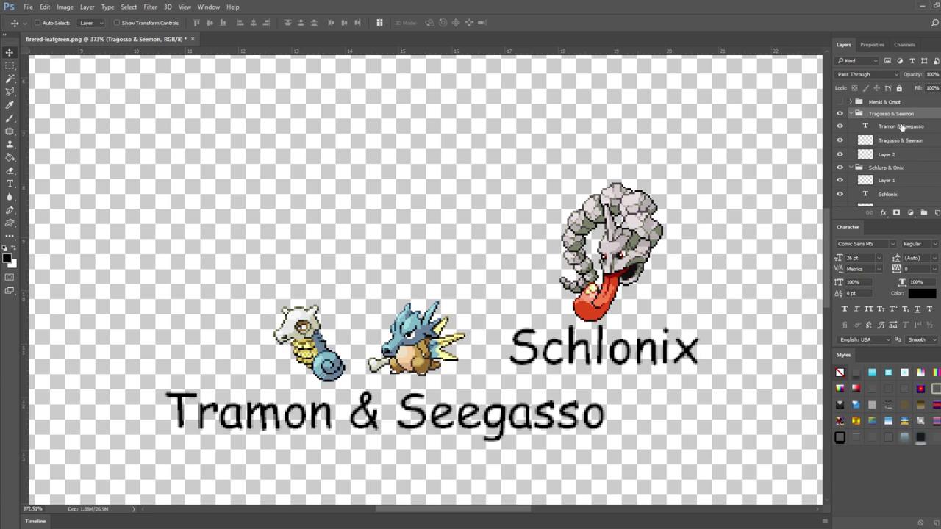
scroll(849, 106, "up", 1)
left_click(840, 102)
left_click(890, 102)
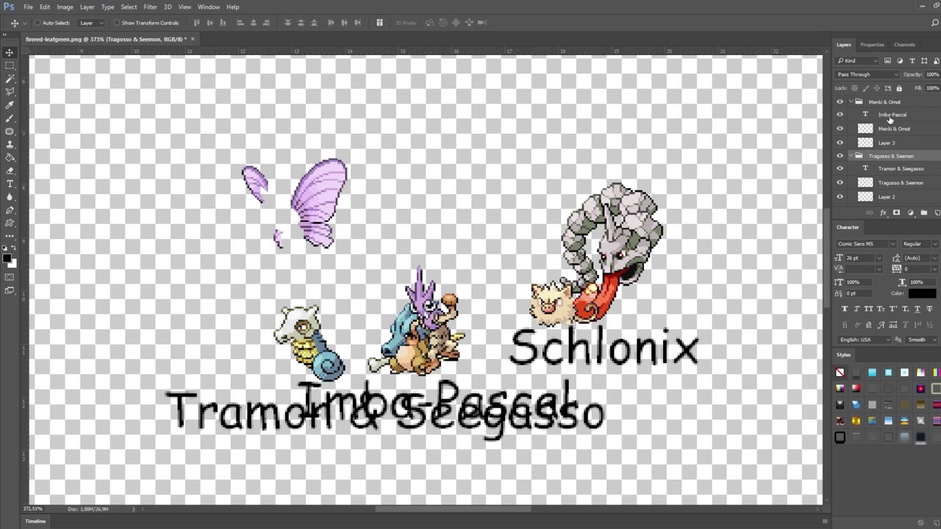
left_click_drag(453, 269, 405, 126)
Marquee the stray purple wings on the Menki & Omot layer and cut them away.
scroll(403, 147, "up", 2)
left_click(10, 65)
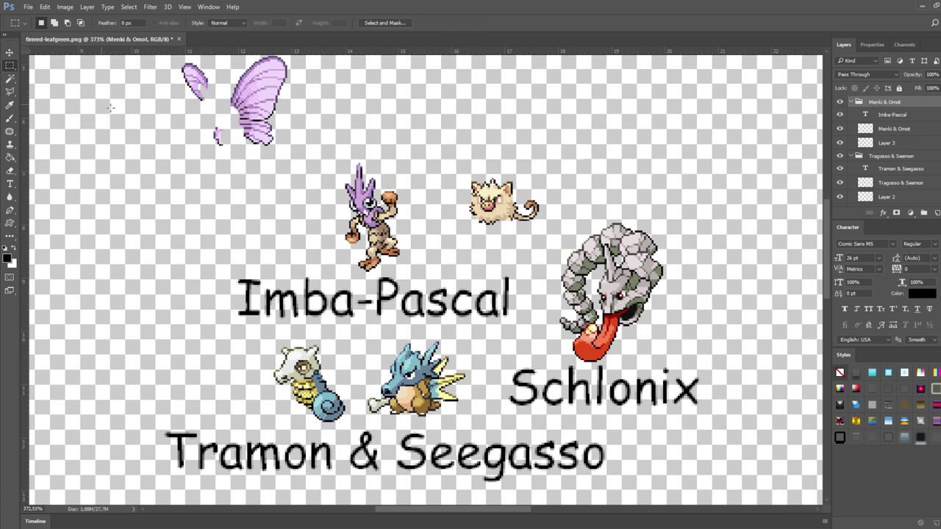
left_click_drag(456, 163, 557, 241)
left_click(893, 129)
key("ctrl+x")
scroll(147, 61, "up", 2)
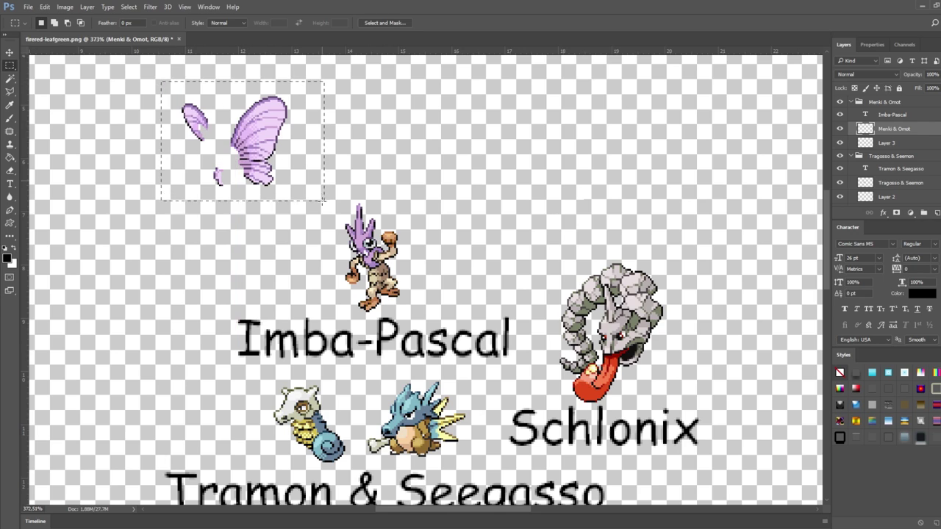
scroll(294, 294, "down", 1)
scroll(520, 373, "down", 1)
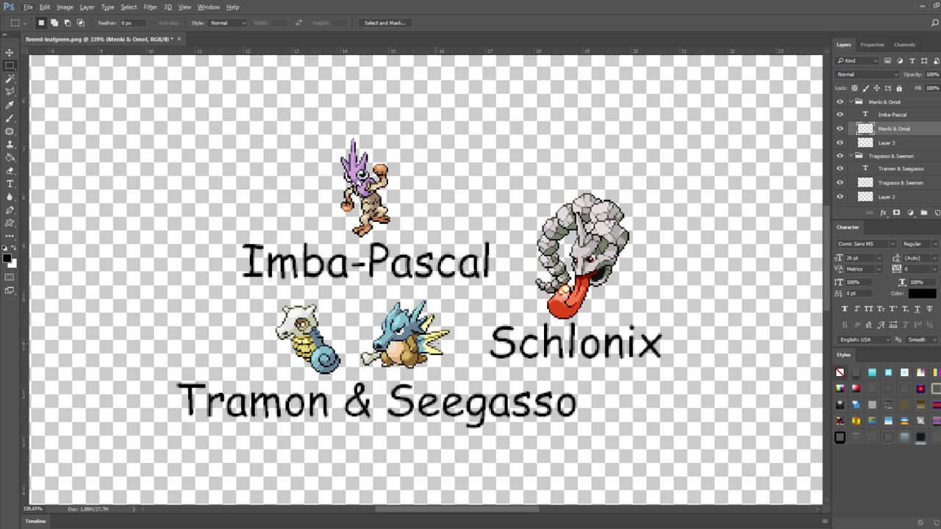
scroll(419, 373, "up", 2)
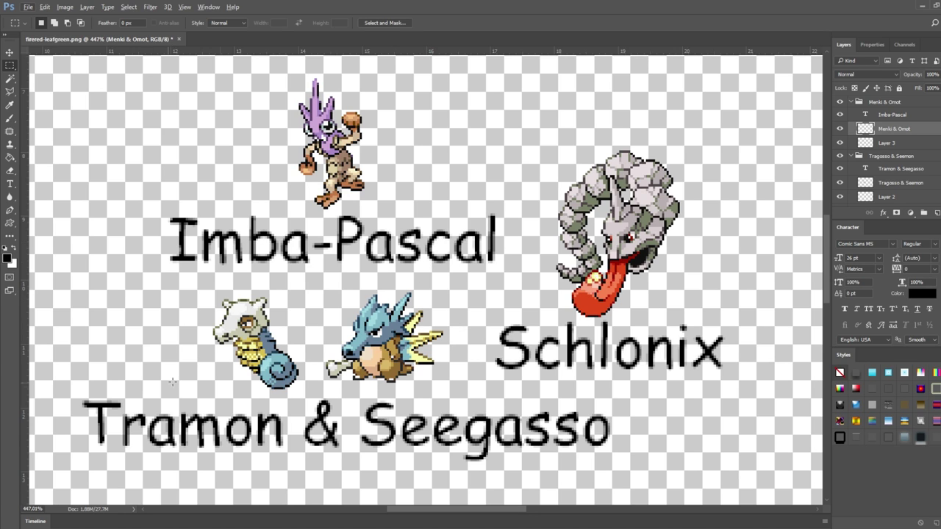
scroll(387, 323, "down", 1)
scroll(387, 324, "down", 2)
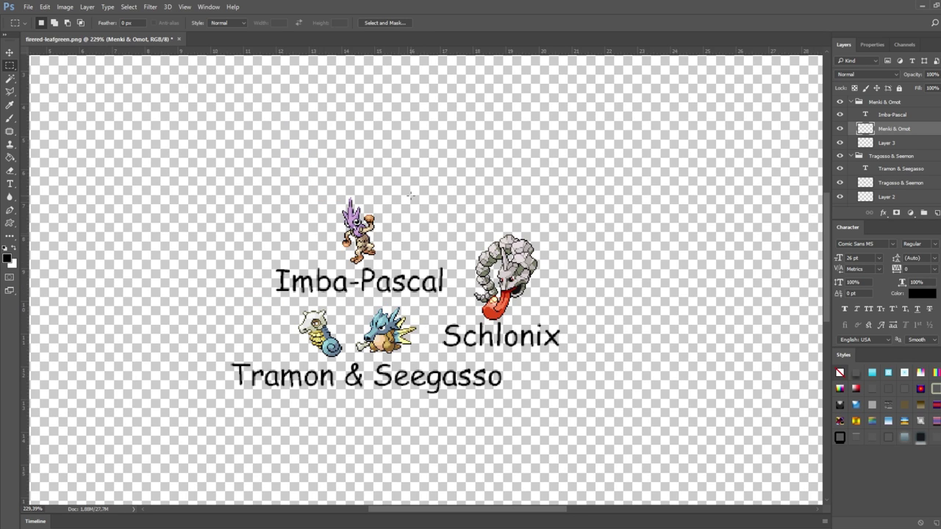
scroll(367, 311, "down", 1)
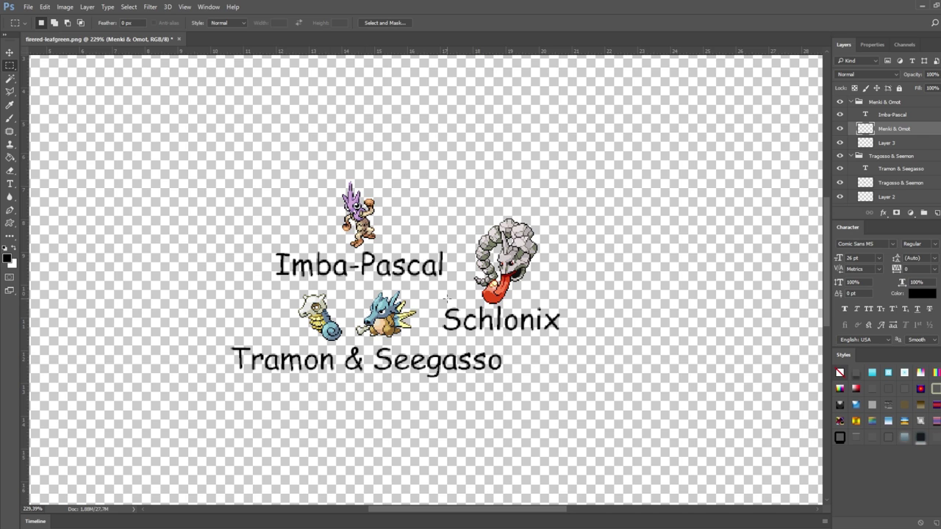